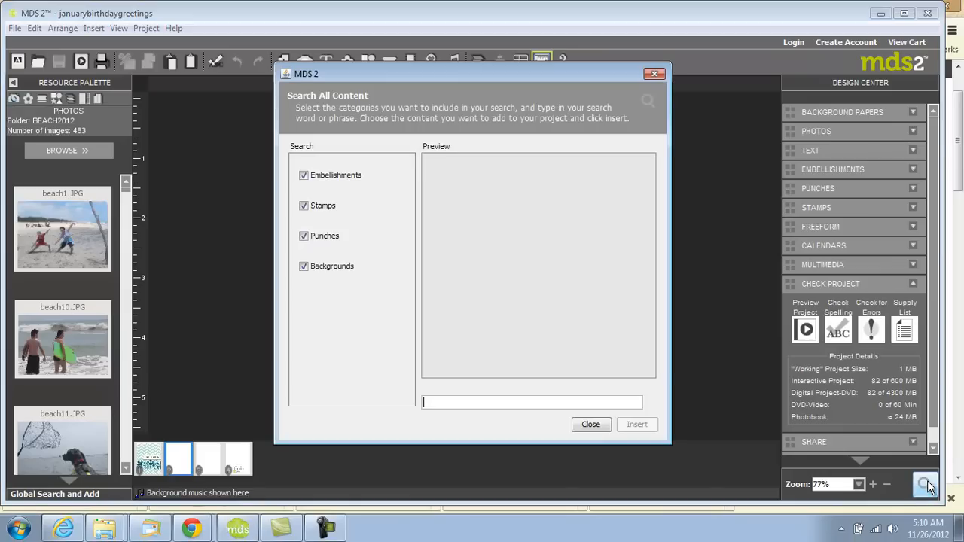
Step: Search all content for "chevron" and insert the Chevron - 2 grunge stamp on the page
text(cheveron)
key(Return)
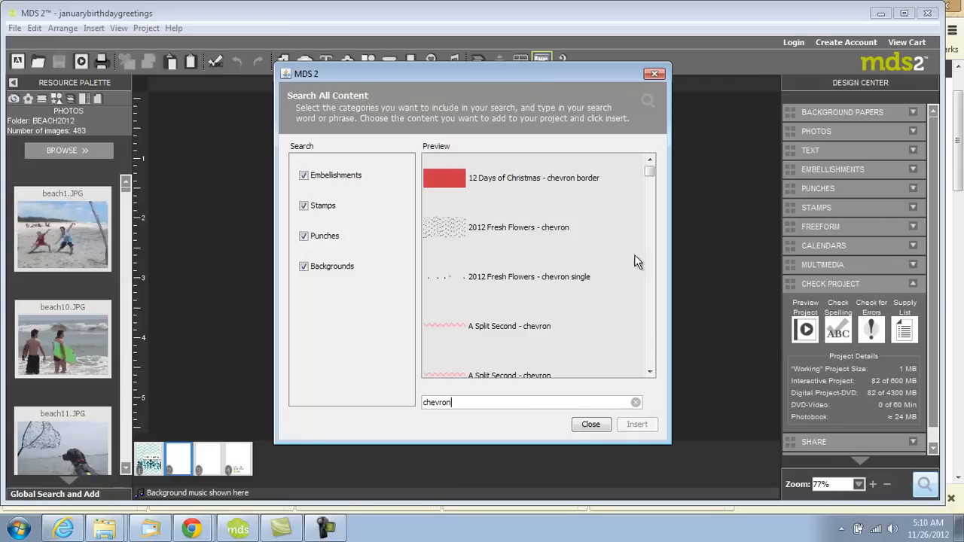
click(649, 372)
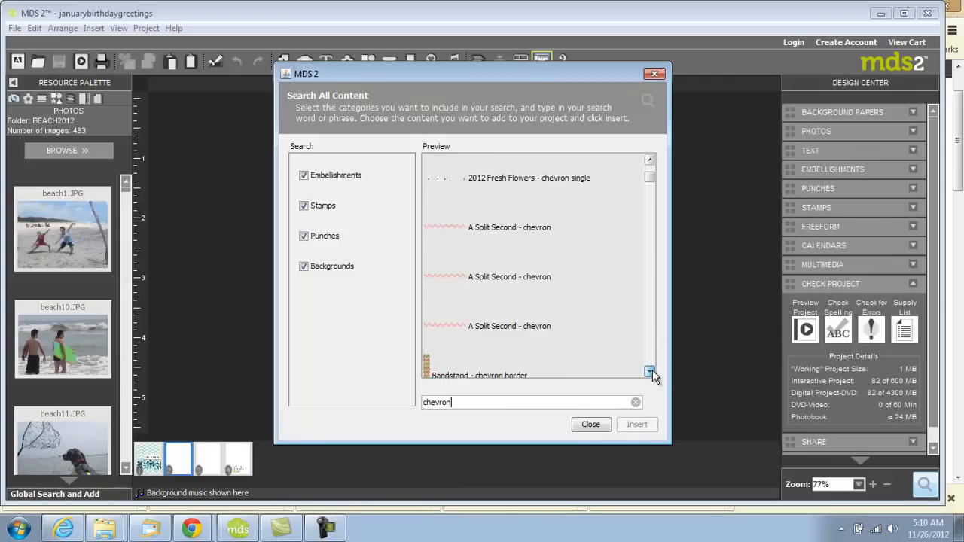
drag(652, 370, 652, 372)
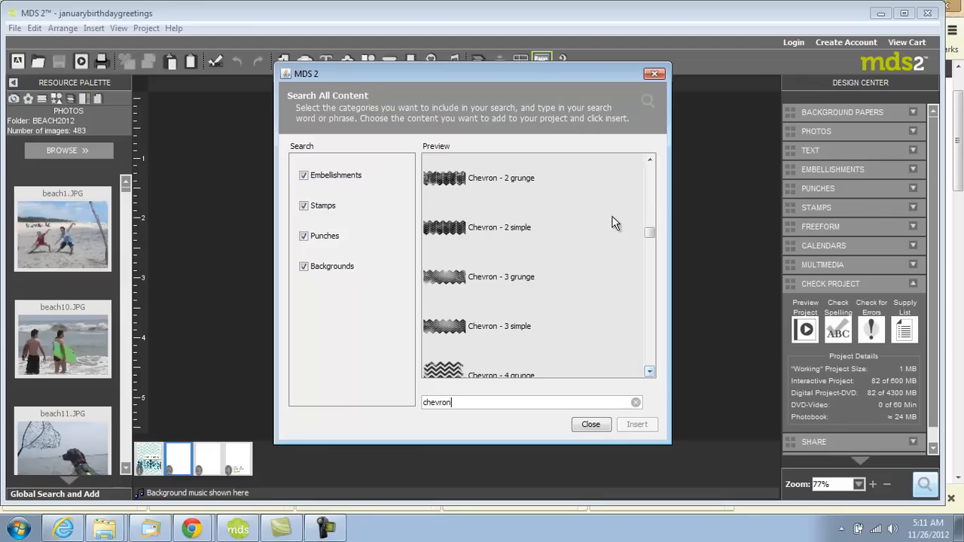
click(444, 180)
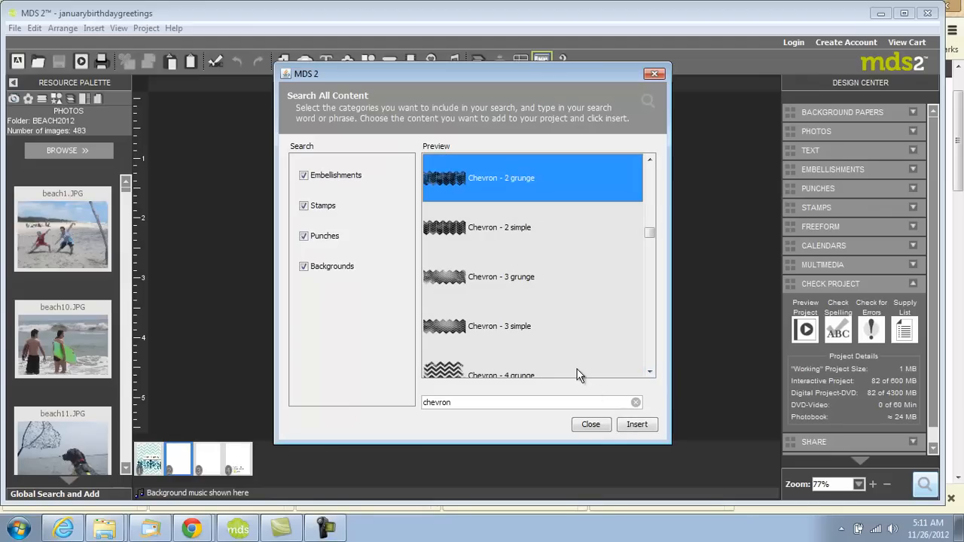
click(625, 426)
click(592, 427)
Step: Enlarge the chevron stamp to about 792 by 285, accepting the pixelation warnings, and align it across the top of the page
drag(488, 231, 483, 128)
drag(595, 190, 407, 218)
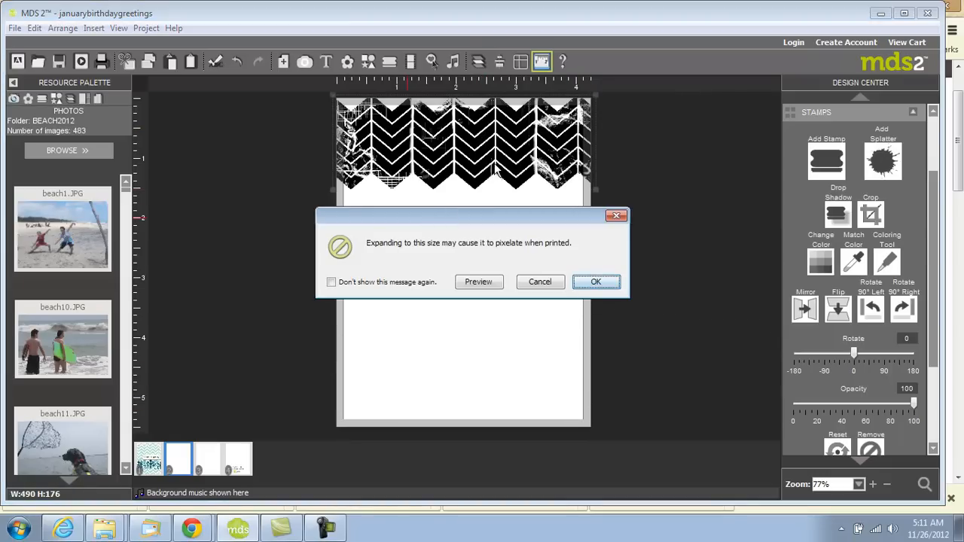
click(595, 282)
drag(666, 233, 678, 265)
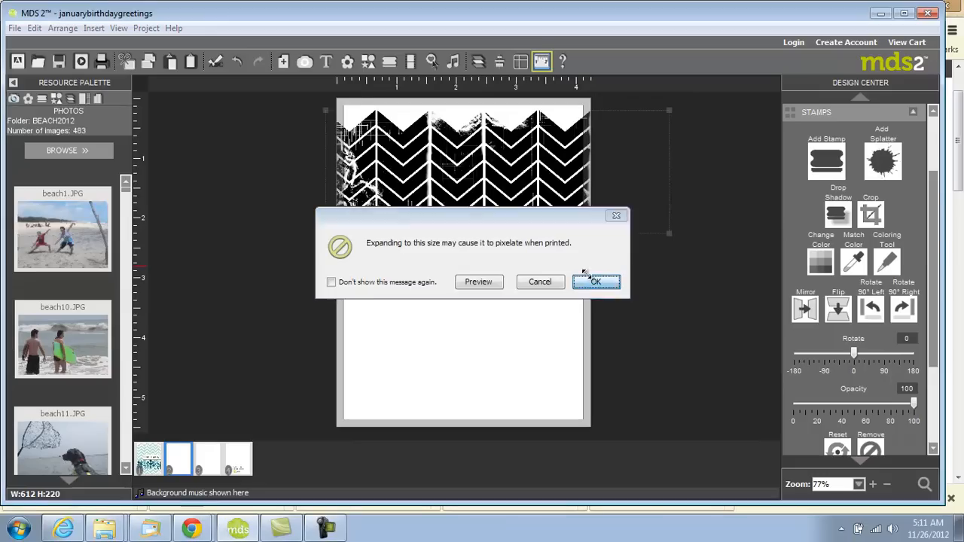
click(589, 278)
drag(484, 178, 484, 161)
drag(484, 161, 484, 155)
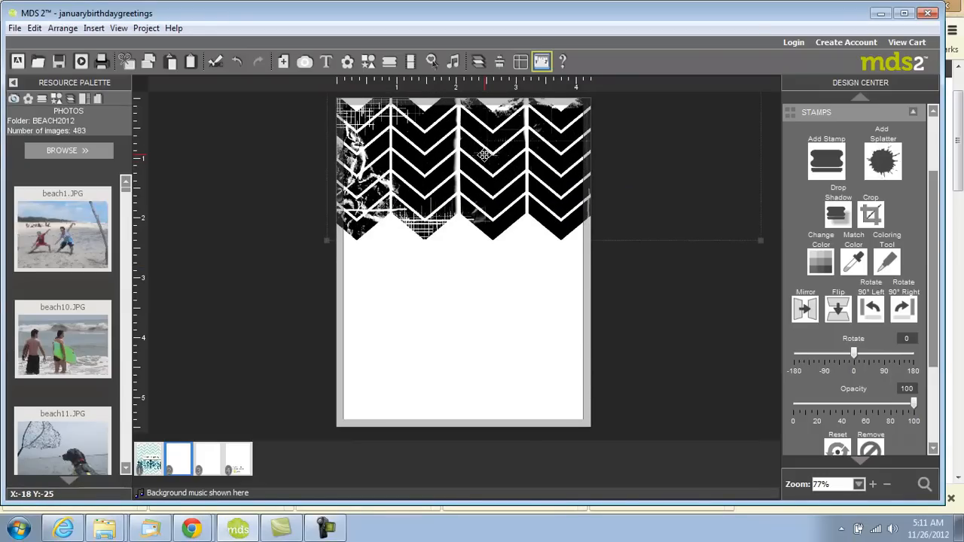
Step: Duplicate the chevron stamp twice and stack the copies beneath it to cover the rest of the page
right_click(484, 155)
click(521, 306)
right_click(517, 311)
click(550, 323)
drag(437, 155, 463, 253)
right_click(585, 297)
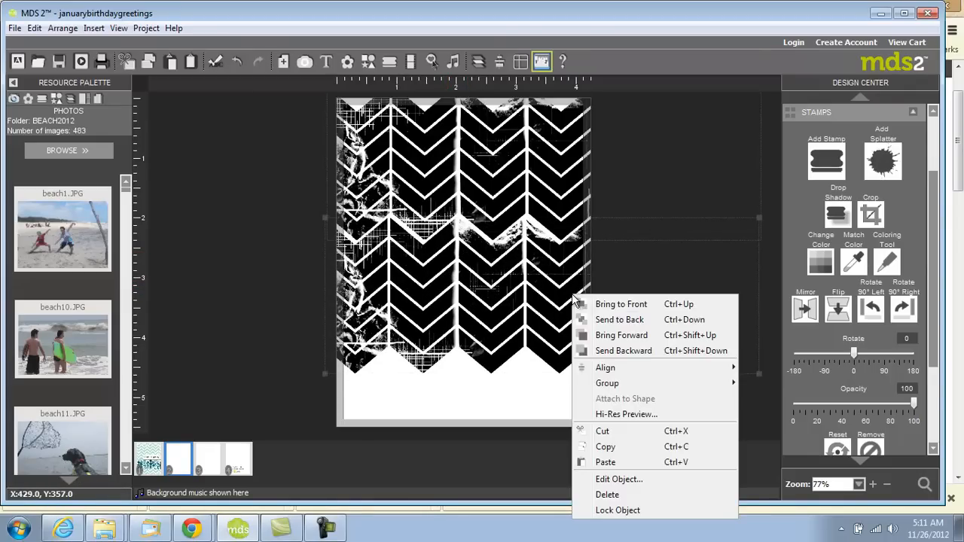
click(580, 458)
drag(492, 231, 474, 390)
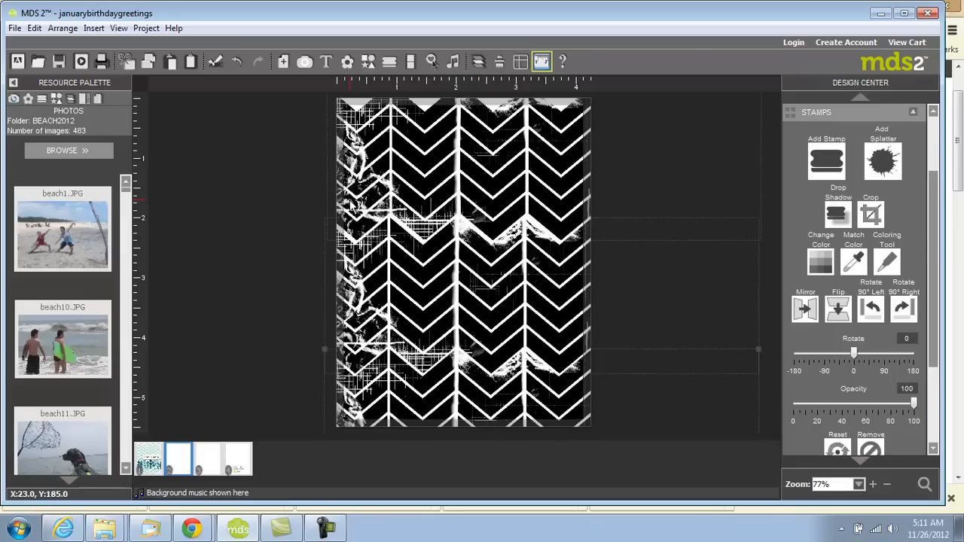
Step: Turn off the Card Bleed Area overlay
click(118, 28)
mouse_move(140, 73)
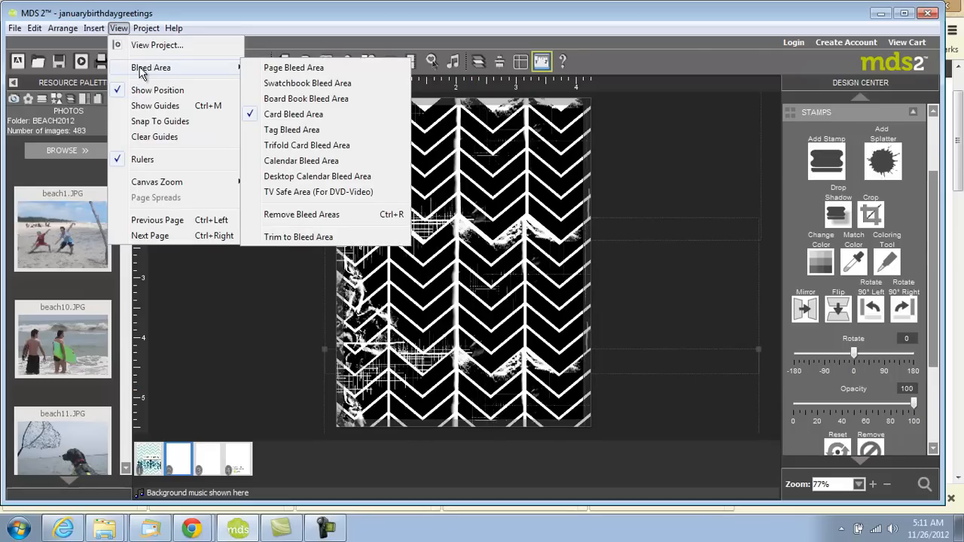
click(252, 115)
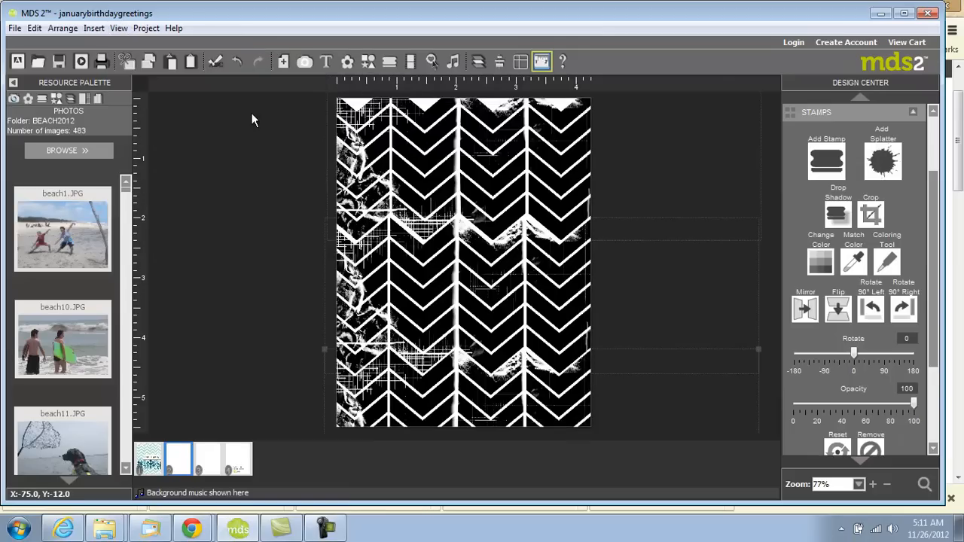
Step: Nudge the three chevron stamps so their rows line up and fill the page to its edges
drag(552, 151, 534, 270)
click(518, 390)
drag(518, 390, 522, 387)
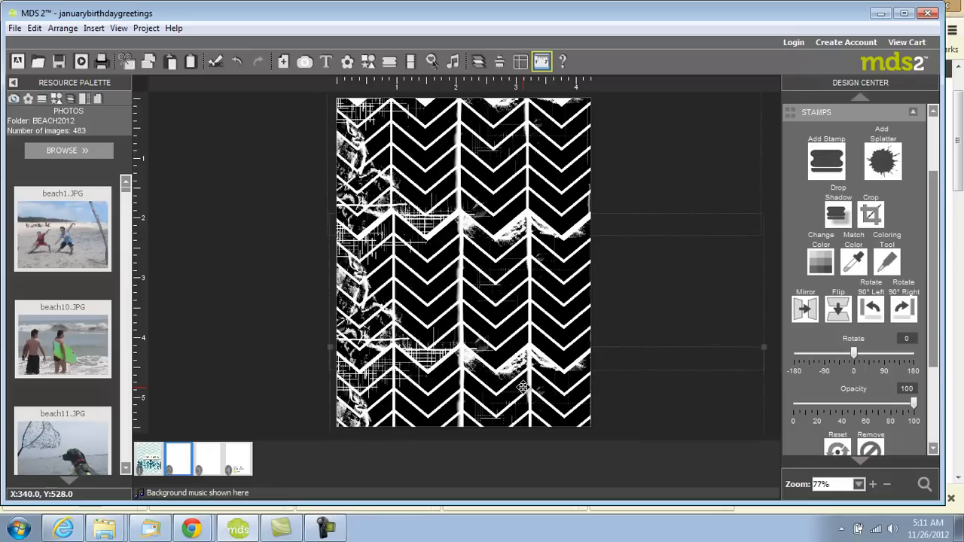
Step: Recolor all three chevron stamps with the pale aqua swatch from the Stampin' Up! palette
click(819, 262)
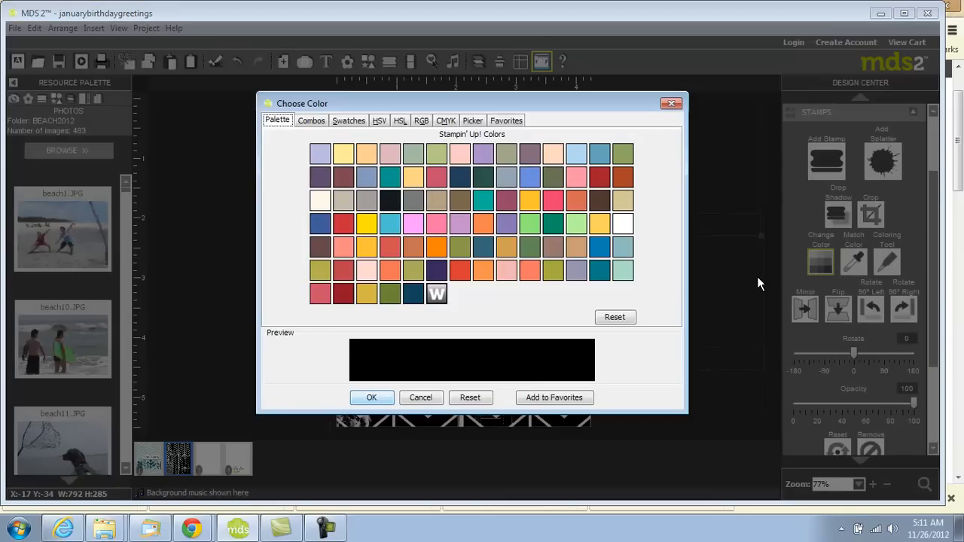
click(623, 272)
click(372, 398)
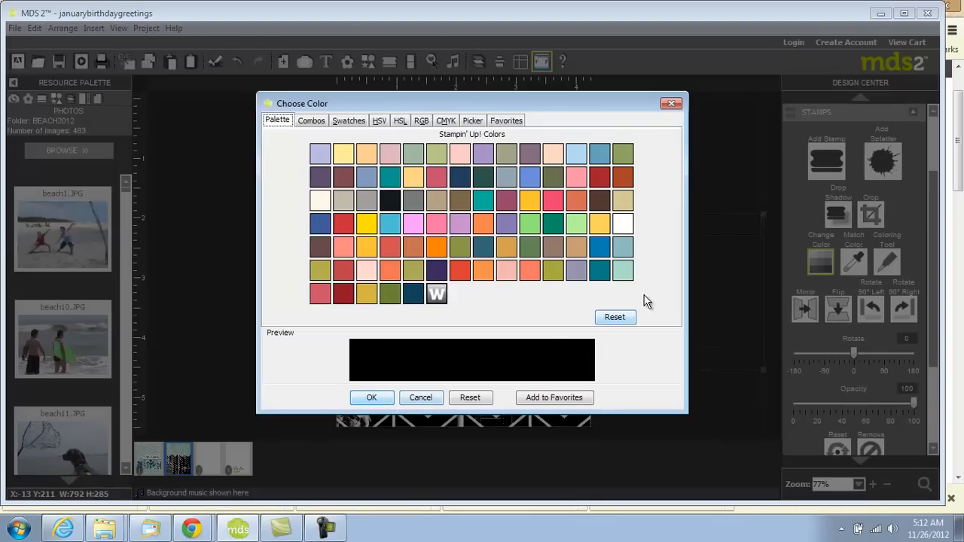
click(622, 271)
click(371, 398)
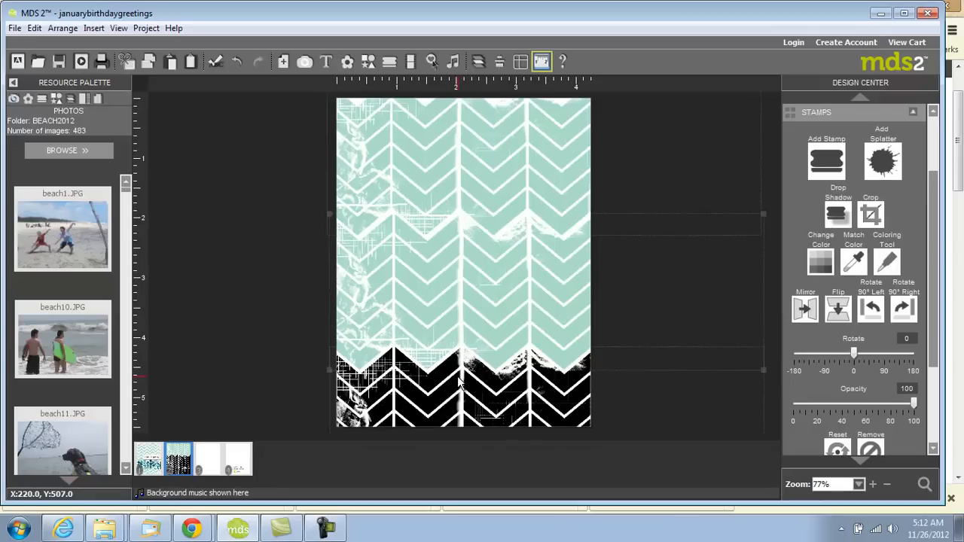
click(822, 260)
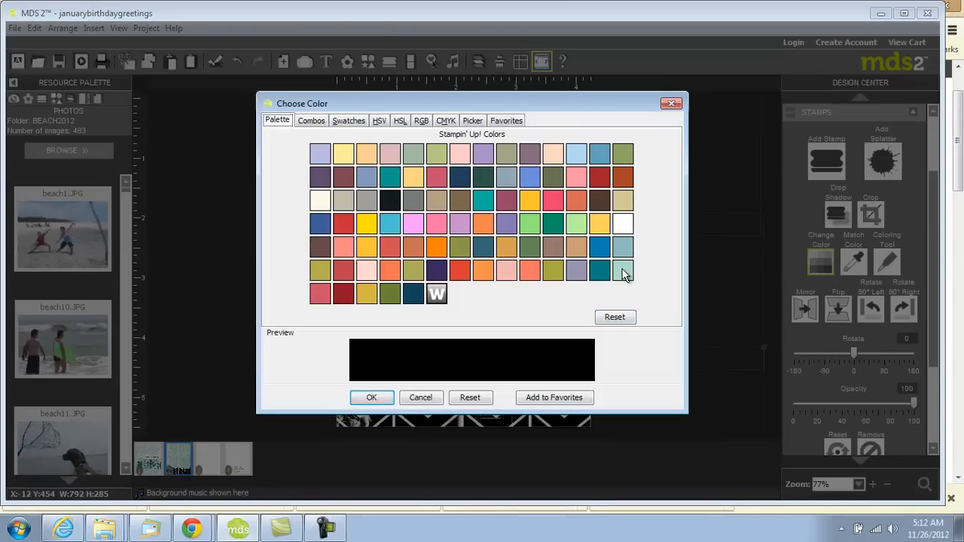
click(622, 271)
click(374, 399)
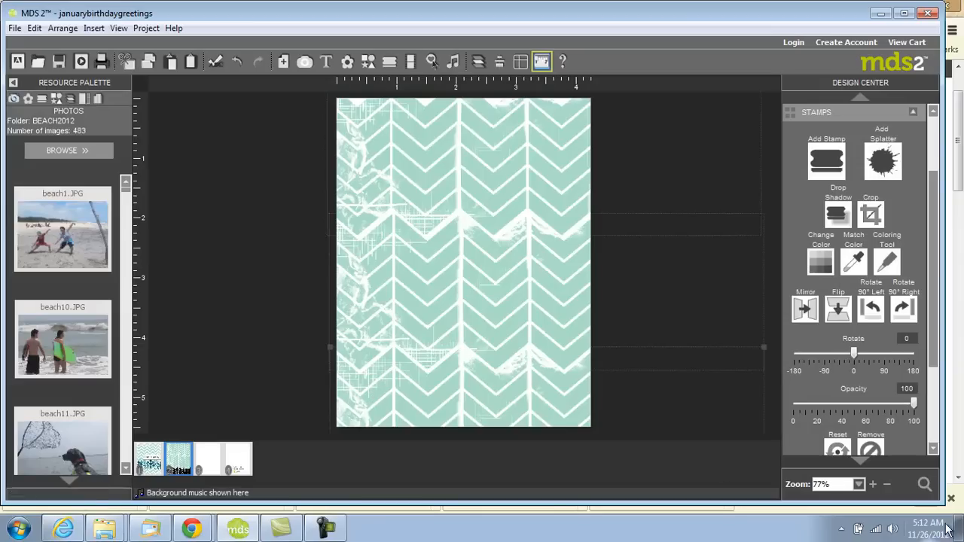
Step: Search all content for "snowflake" and insert the 2012 Daily Planner - snowflake stamp
click(925, 484)
text(snowflake)
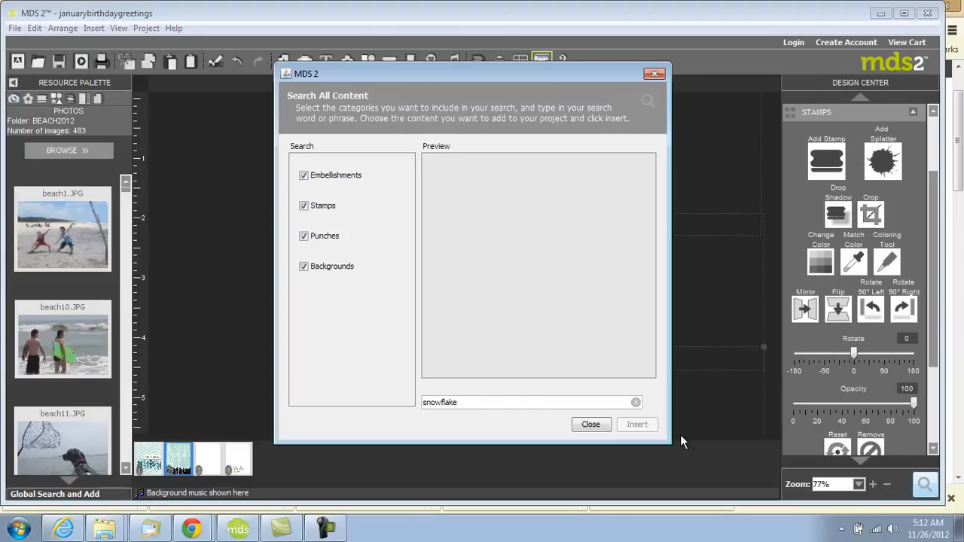
key(Return)
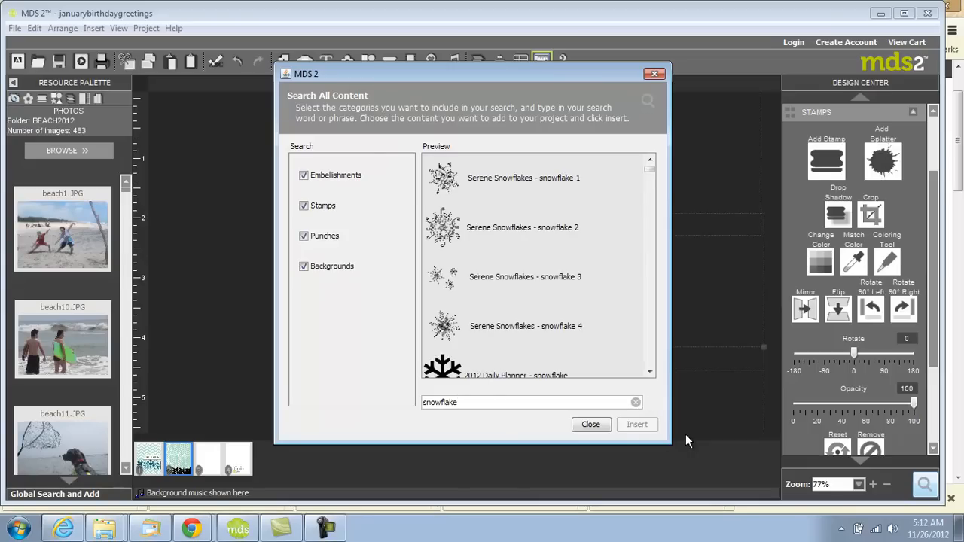
click(651, 372)
click(652, 372)
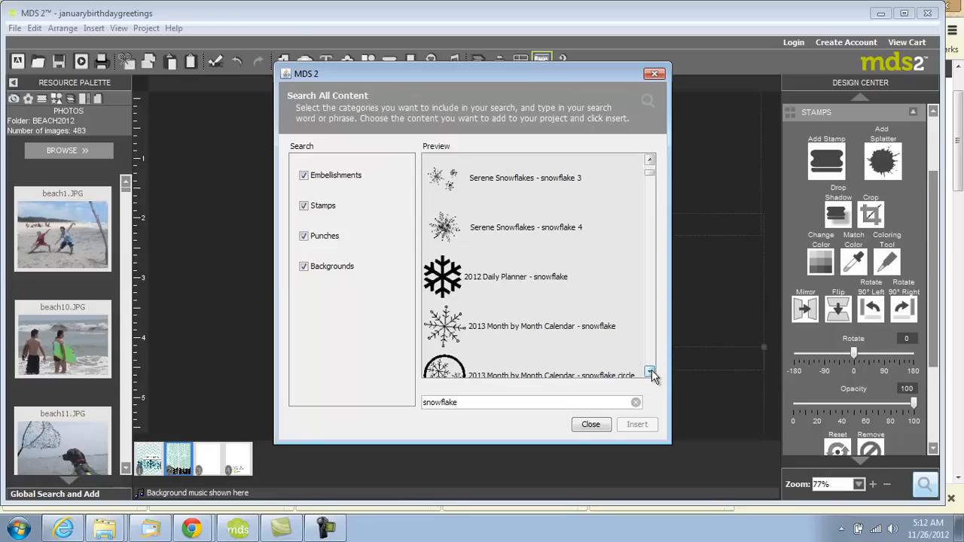
click(651, 372)
click(485, 241)
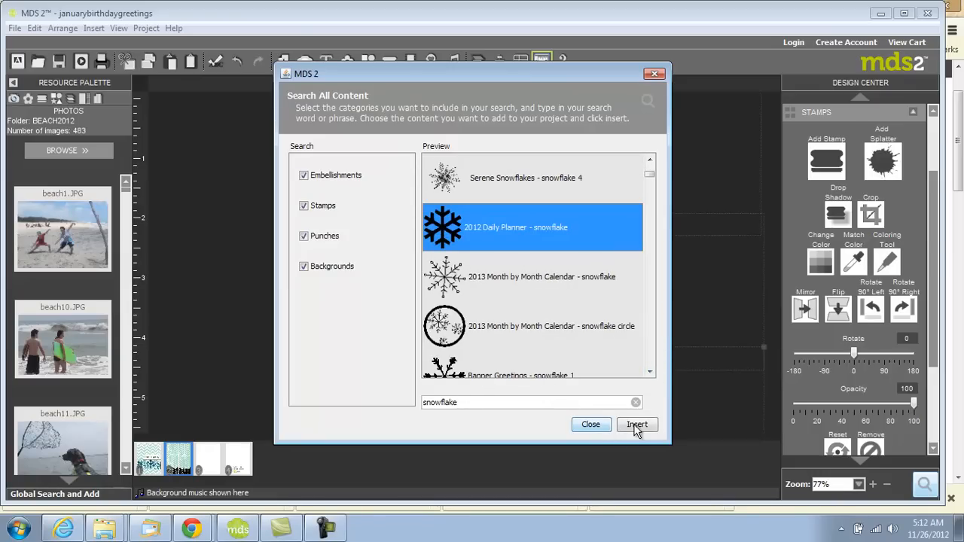
click(636, 426)
Step: Insert the Banner Greetings - snowflake 1 and Best Wishes & More - snowflake stamps from the search results
click(652, 372)
click(652, 372)
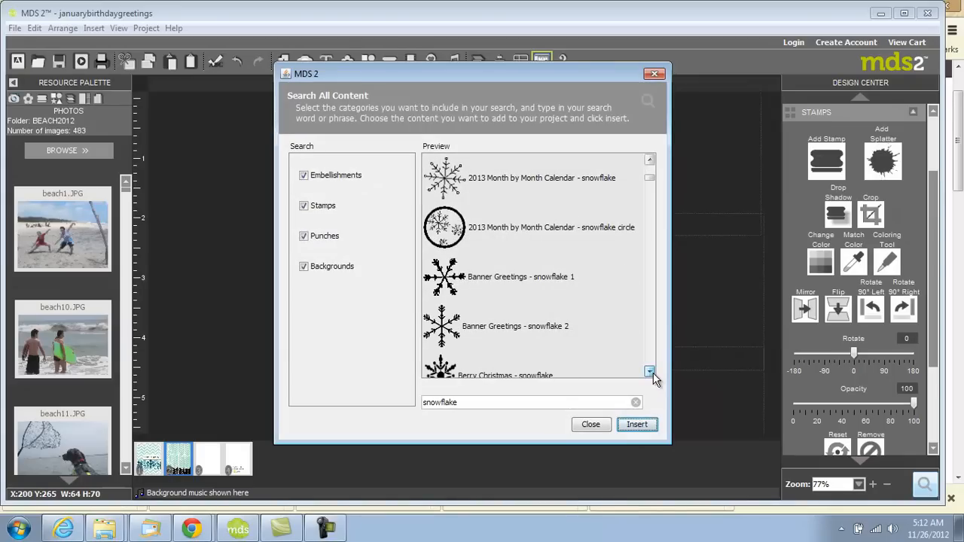
click(457, 280)
click(636, 424)
click(650, 371)
click(650, 371)
click(649, 371)
click(461, 290)
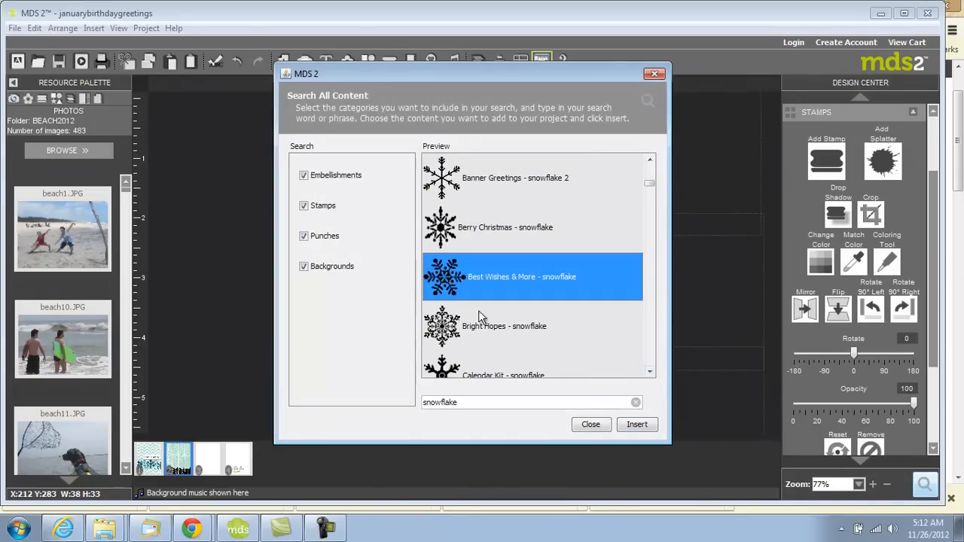
click(634, 424)
Step: Insert the Calendar Kit - snowflake stamp and close the content search
click(649, 372)
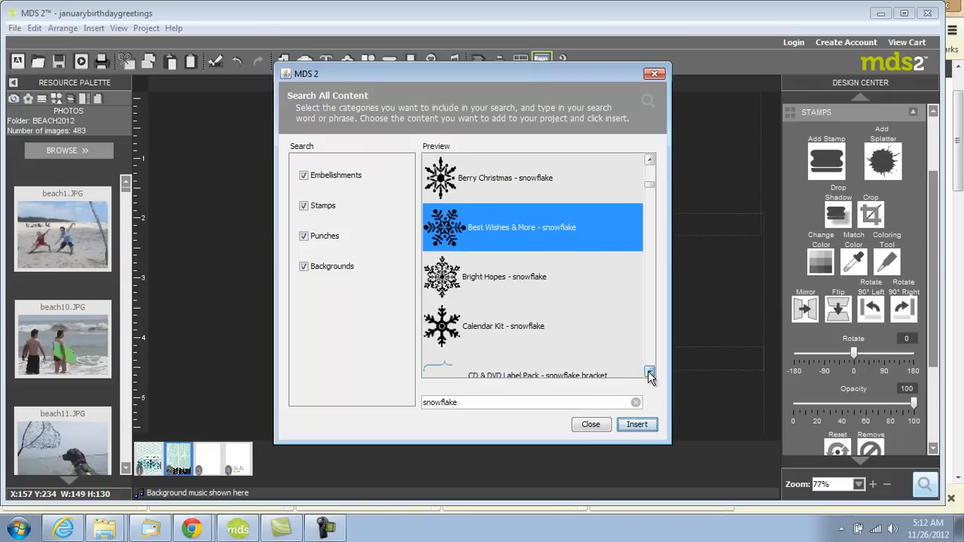
click(447, 332)
click(639, 425)
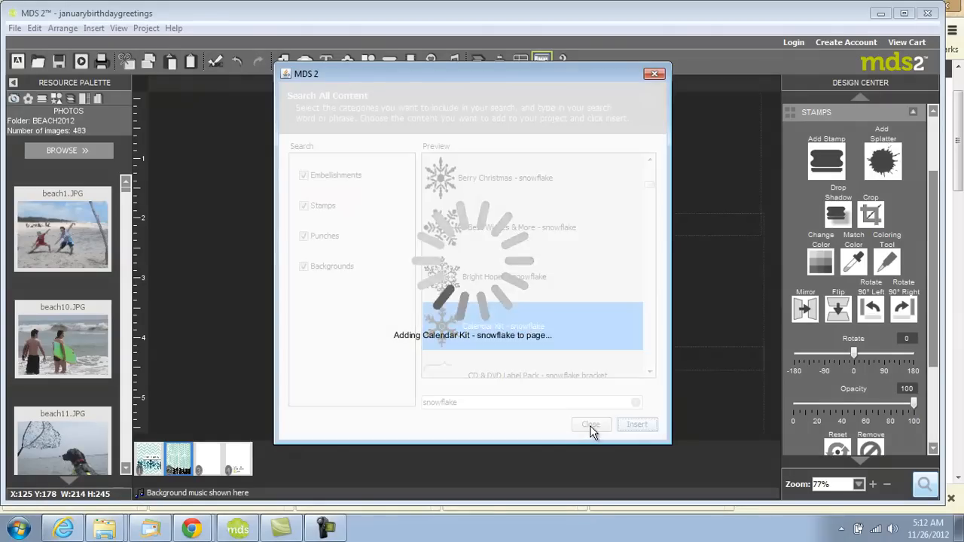
click(589, 426)
Step: Shrink the Calendar Kit snowflake and place it half off the page's left edge, with the Best Wishes & More snowflake at its lower right
drag(408, 324, 395, 319)
drag(324, 268, 366, 315)
drag(409, 346, 348, 308)
drag(465, 266, 405, 354)
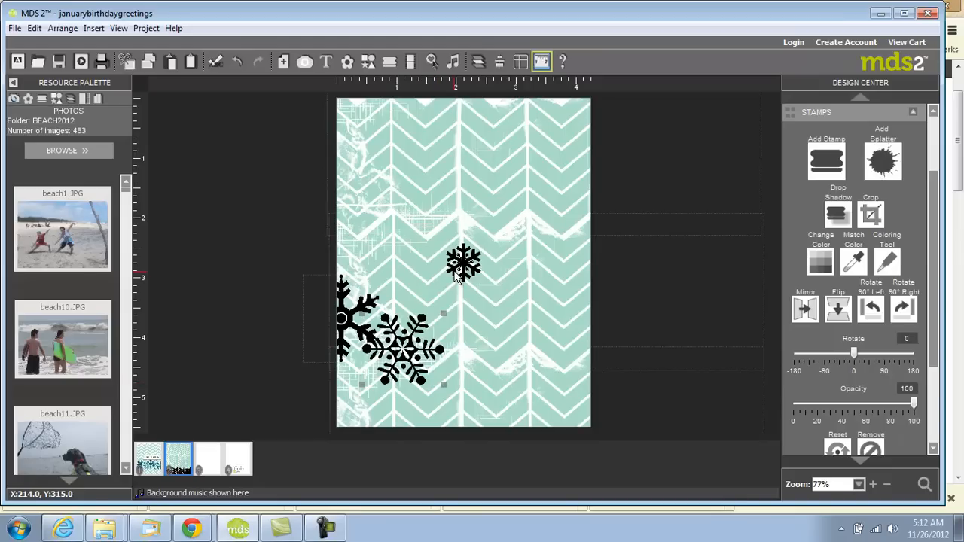
Step: Enlarge the Banner Greetings and Daily Planner snowflakes, accepting the pixelation warnings, and continue the snowflake row rightward with them
drag(463, 263, 466, 320)
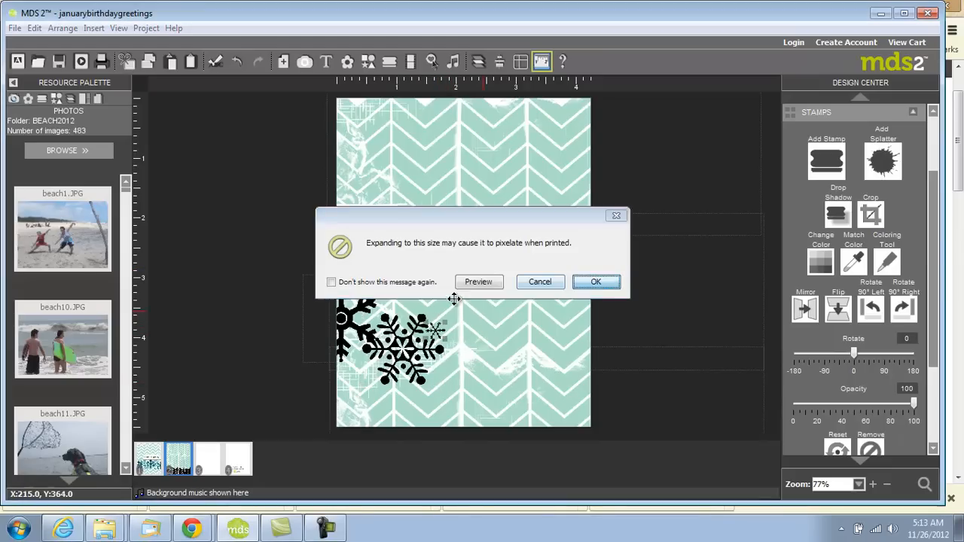
click(600, 286)
drag(463, 264, 506, 395)
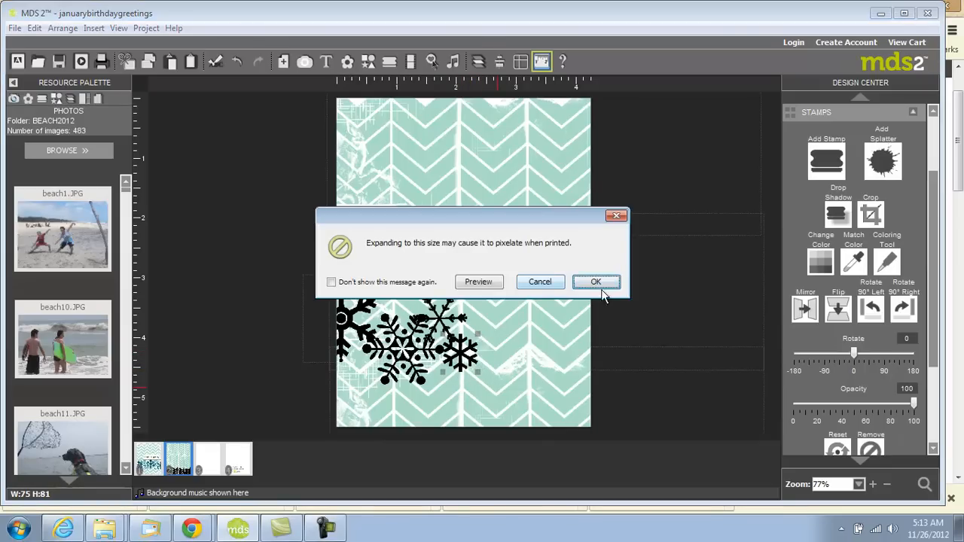
key(Return)
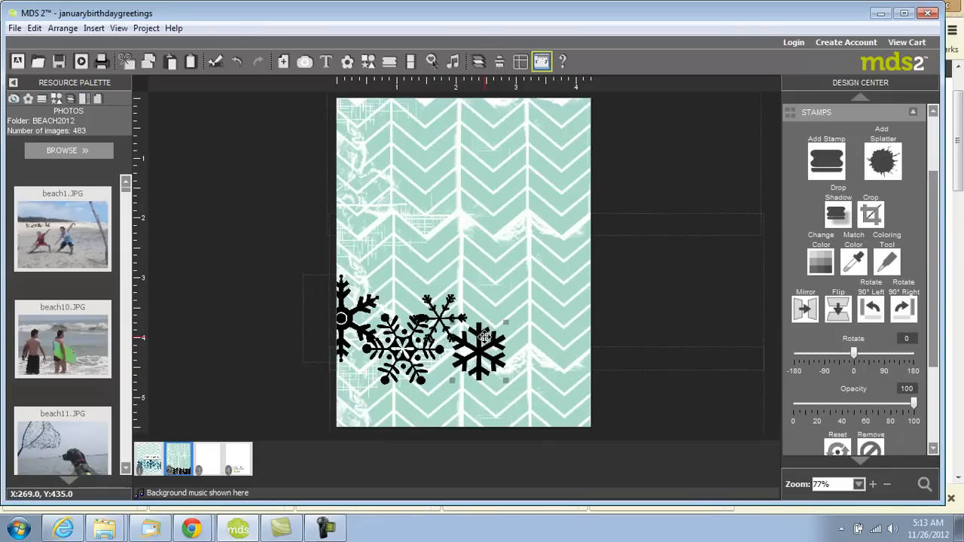
Step: Duplicate the Calendar Kit snowflake and place the copy at the upper right of the Daily Planner snowflake
right_click(374, 301)
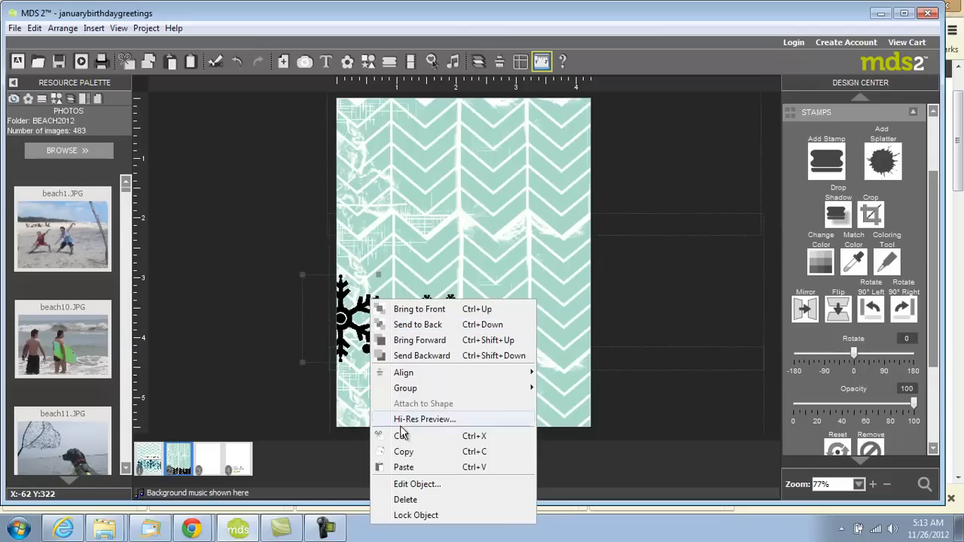
click(408, 459)
right_click(521, 330)
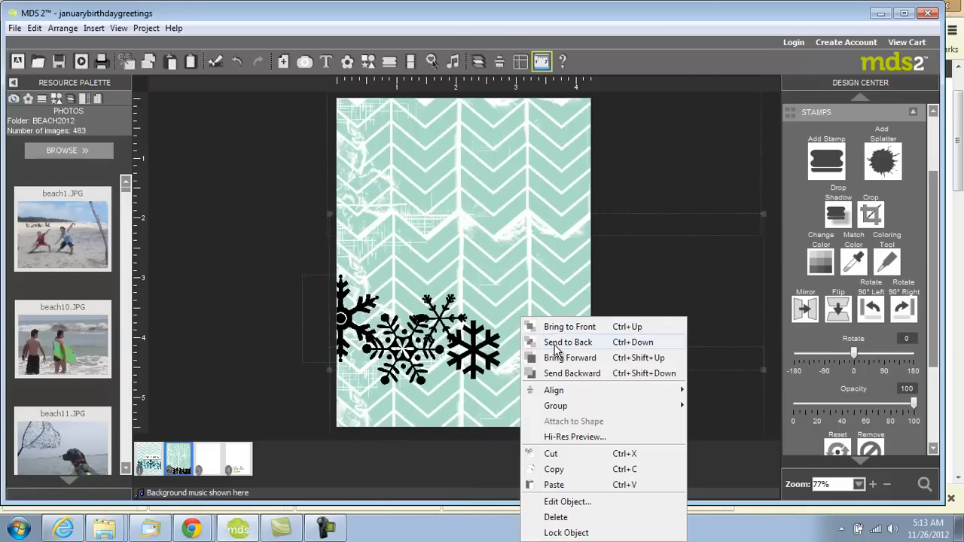
click(557, 488)
drag(343, 318, 520, 317)
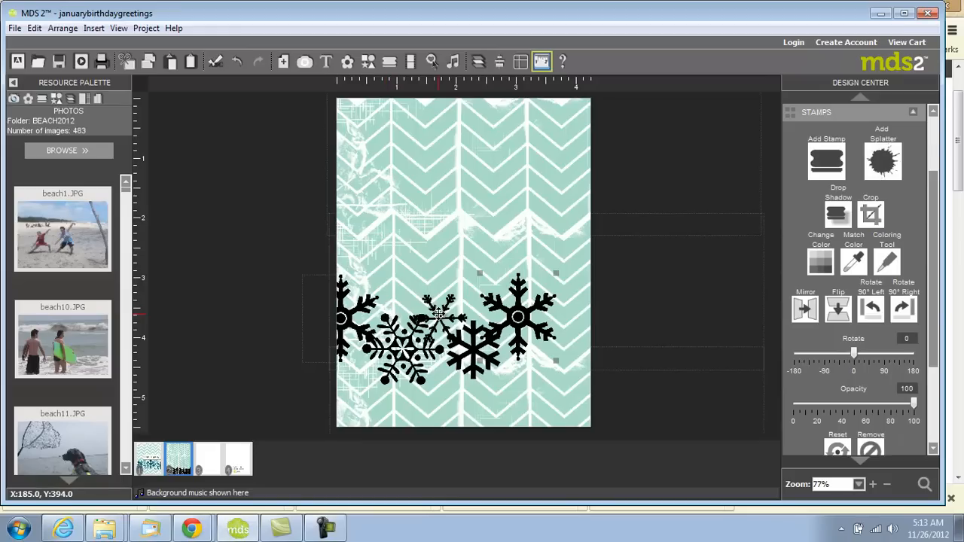
Step: Duplicate the Best Wishes & More snowflake and place the copy at the right end of the row, by the page's edge
right_click(439, 316)
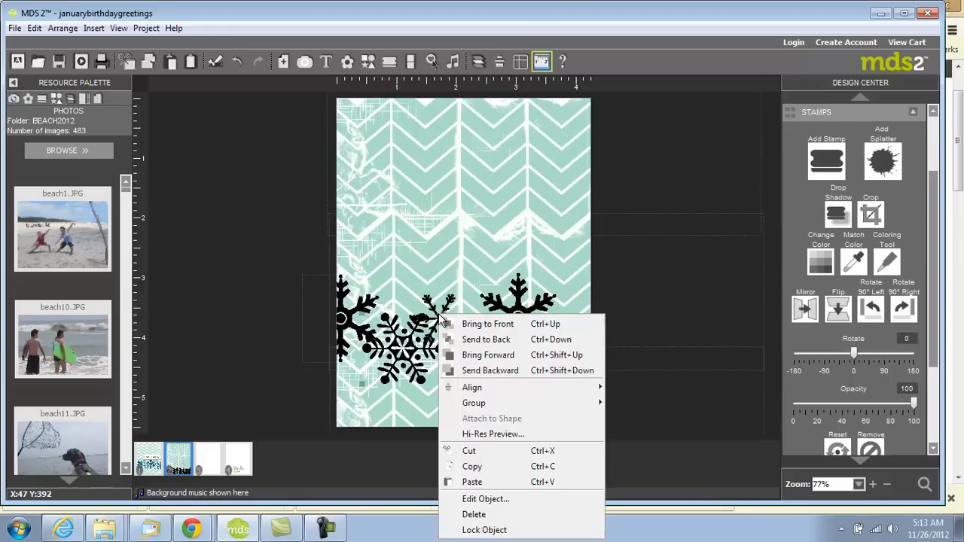
click(472, 466)
right_click(530, 382)
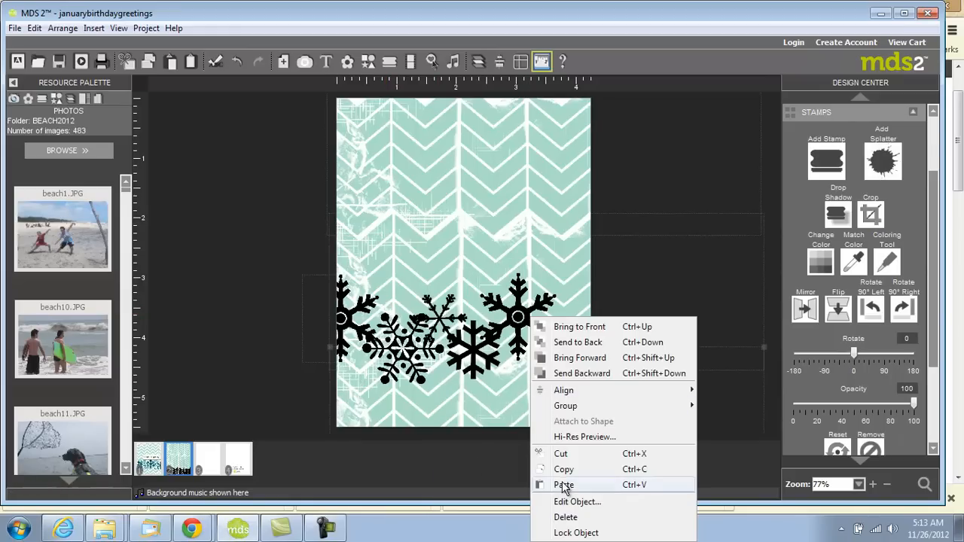
click(565, 486)
drag(442, 354, 569, 338)
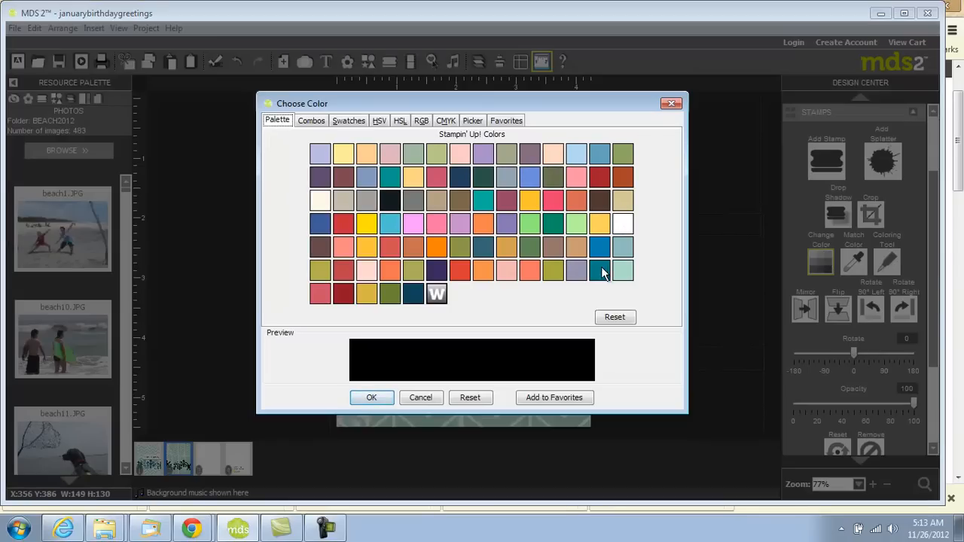
Step: Recolor both Best Wishes & More snowflakes, the one at the page's right edge and the lower-left one, with dark teal
click(601, 271)
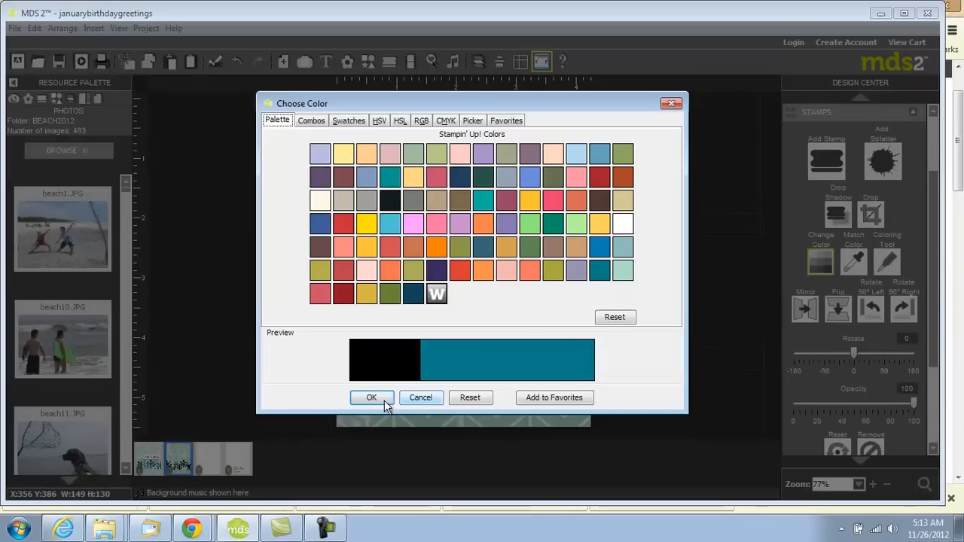
click(371, 397)
click(422, 345)
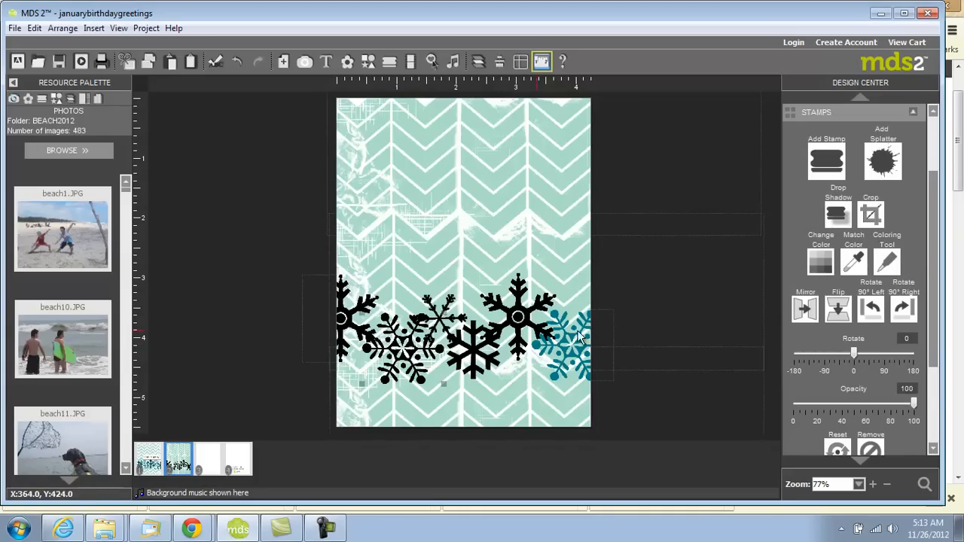
click(819, 258)
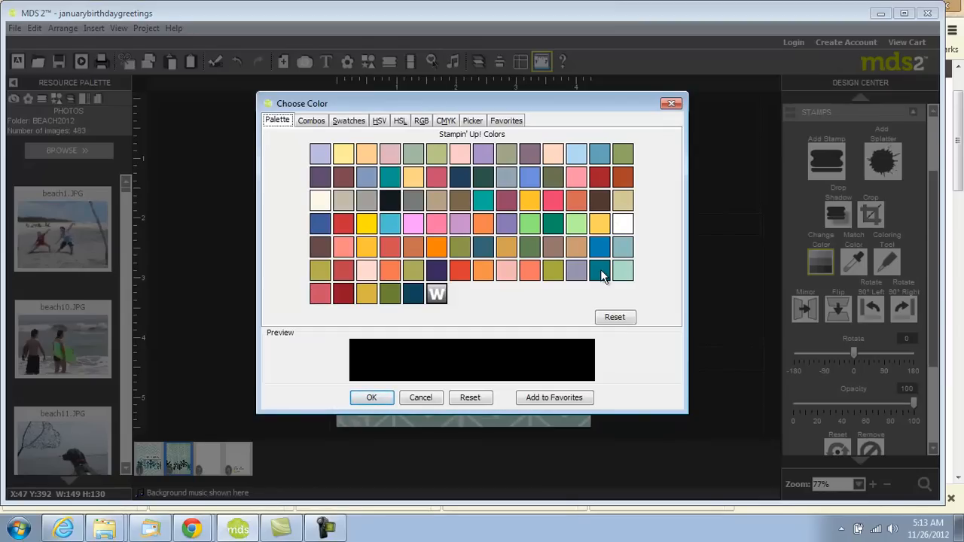
click(600, 269)
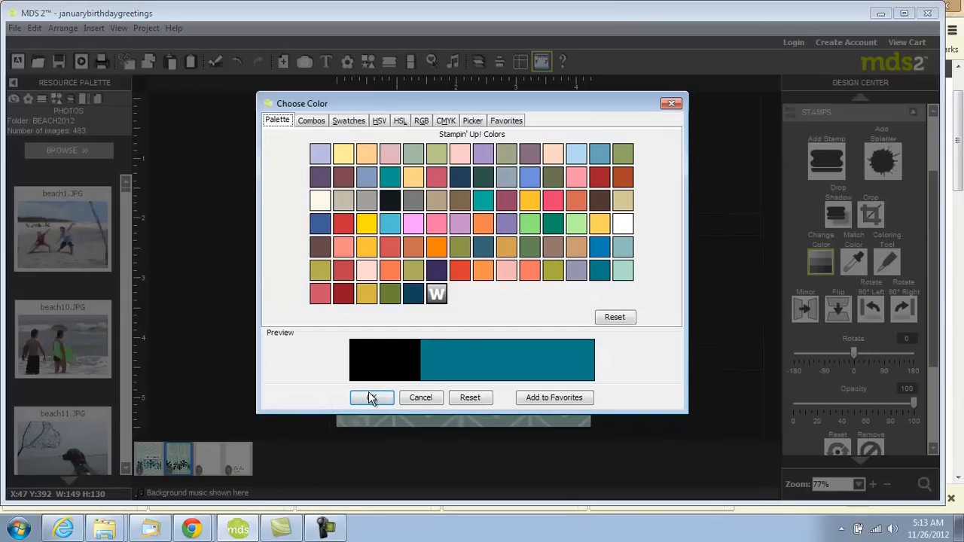
click(371, 397)
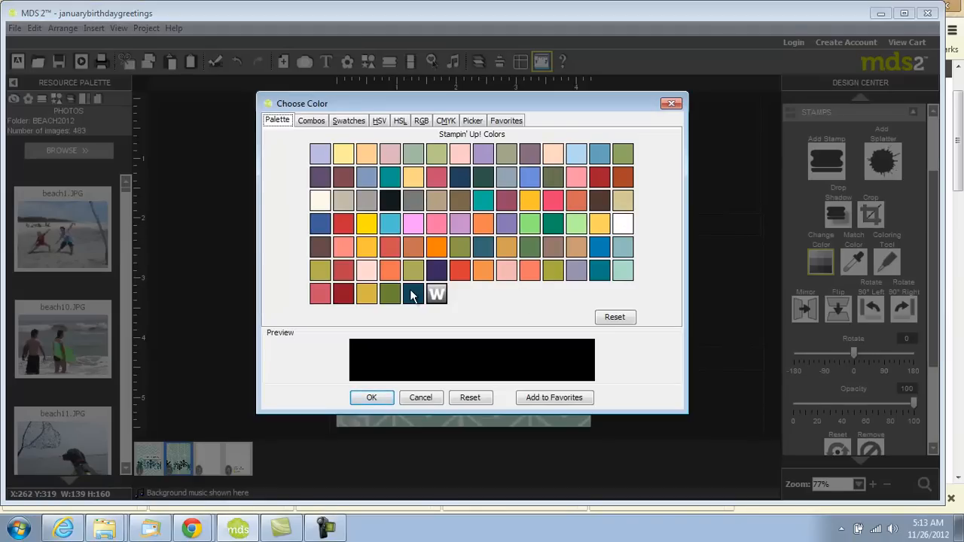
Step: Recolor both Calendar Kit snowflakes with the dark navy blue from the Stampin' Up! palette
click(412, 296)
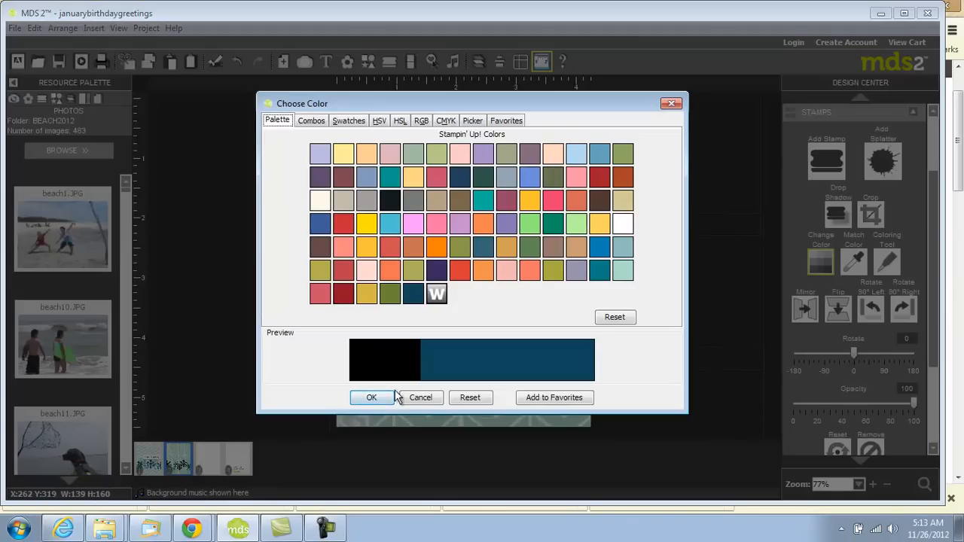
click(384, 394)
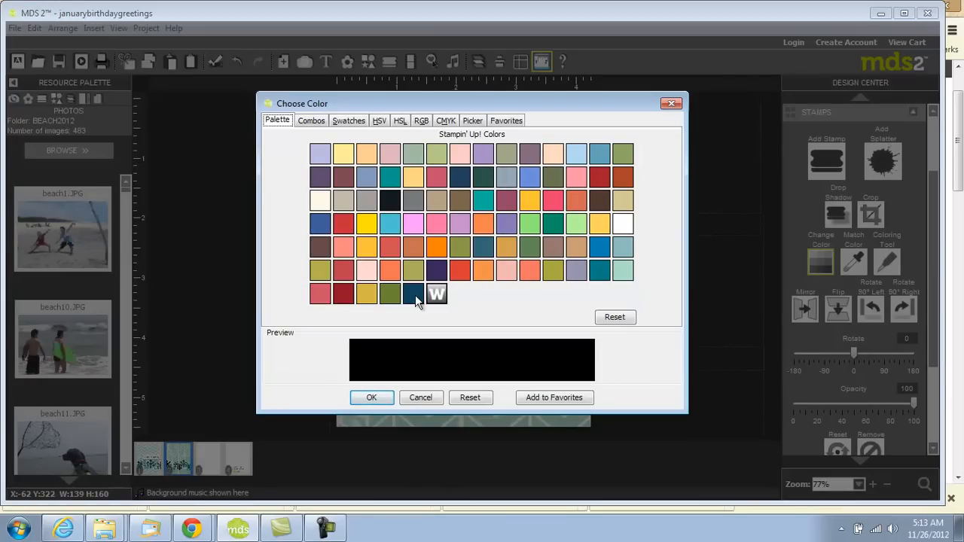
click(413, 295)
click(386, 399)
Step: Try pale aqua on the Daily Planner snowflake in the lower middle of the row, and replace it with medium blue
click(475, 347)
click(821, 261)
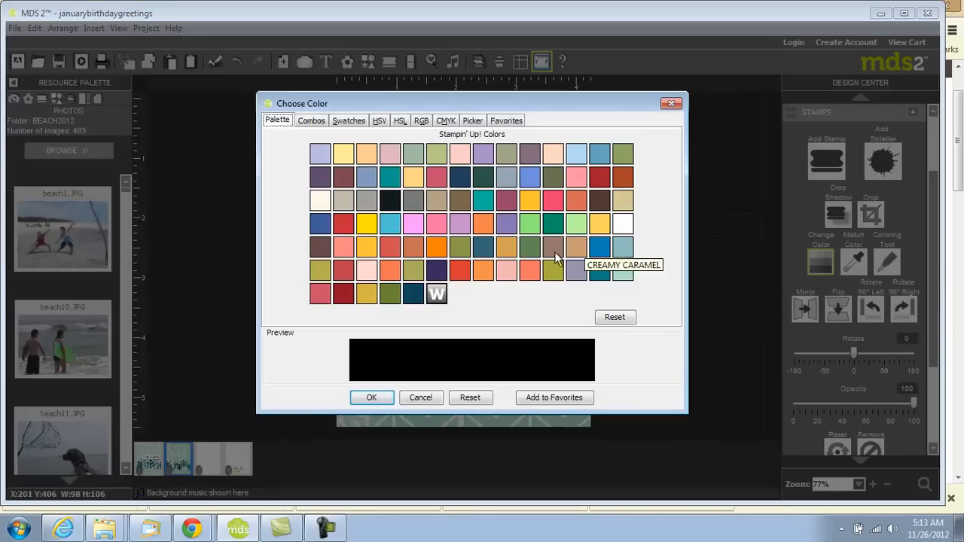
click(625, 270)
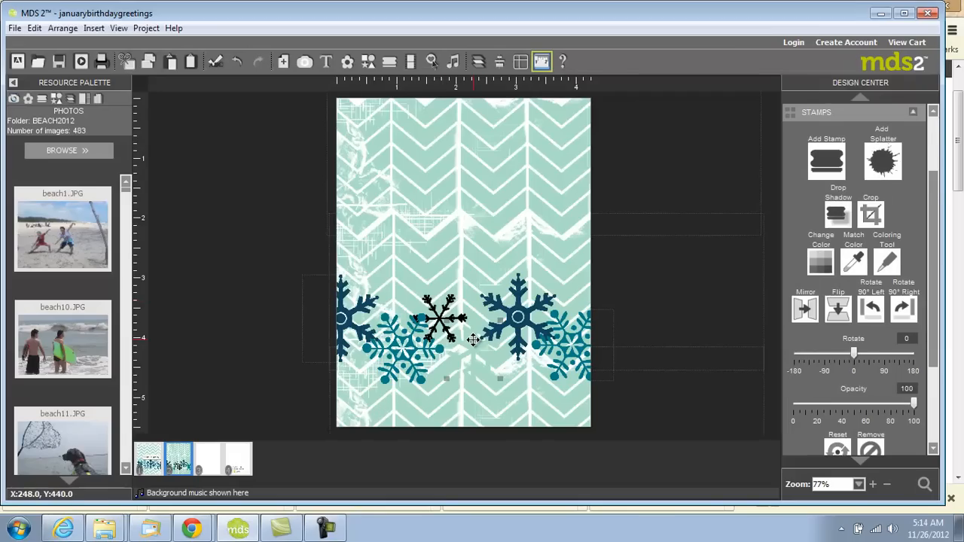
click(826, 260)
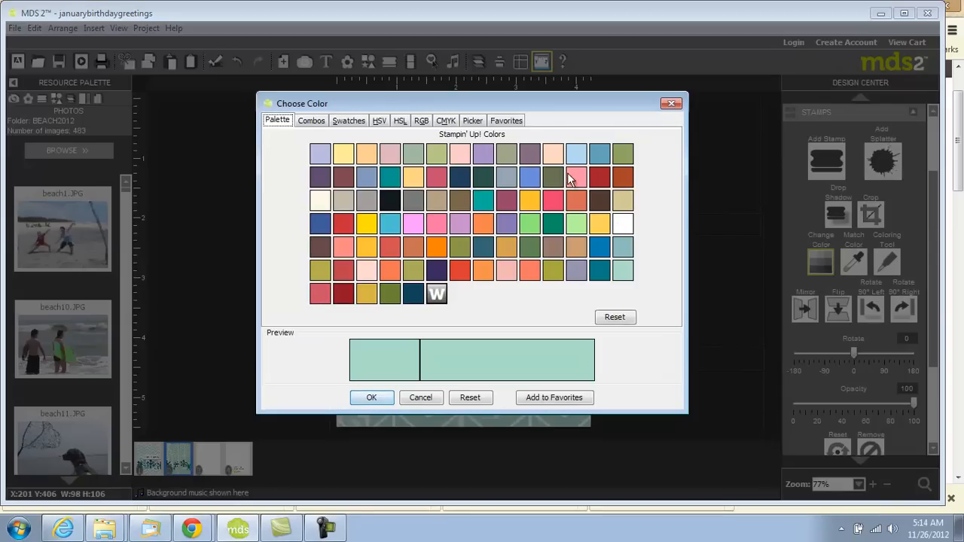
click(600, 155)
click(371, 396)
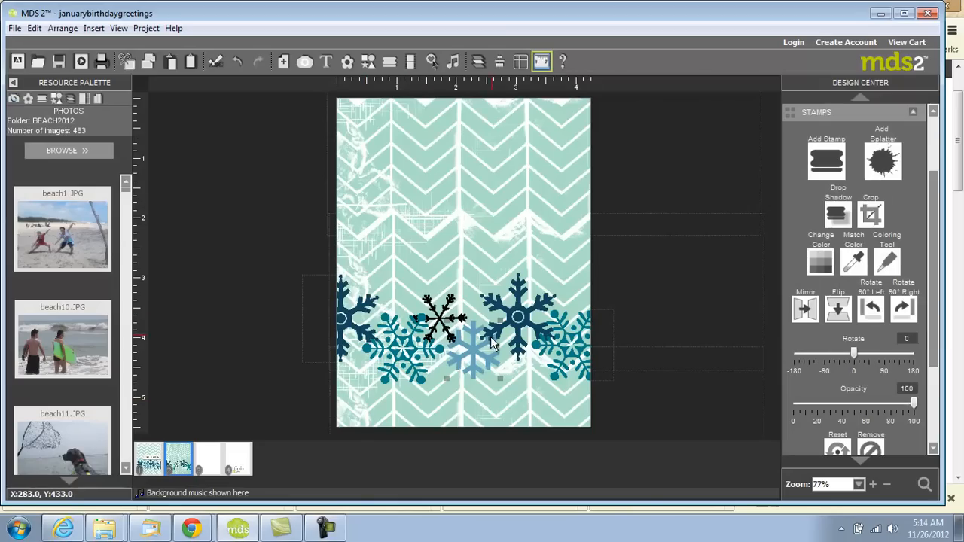
Step: Recolor the small Banner Greetings snowflake with the dark navy blue from the Stampin' Up! palette
click(440, 318)
click(822, 261)
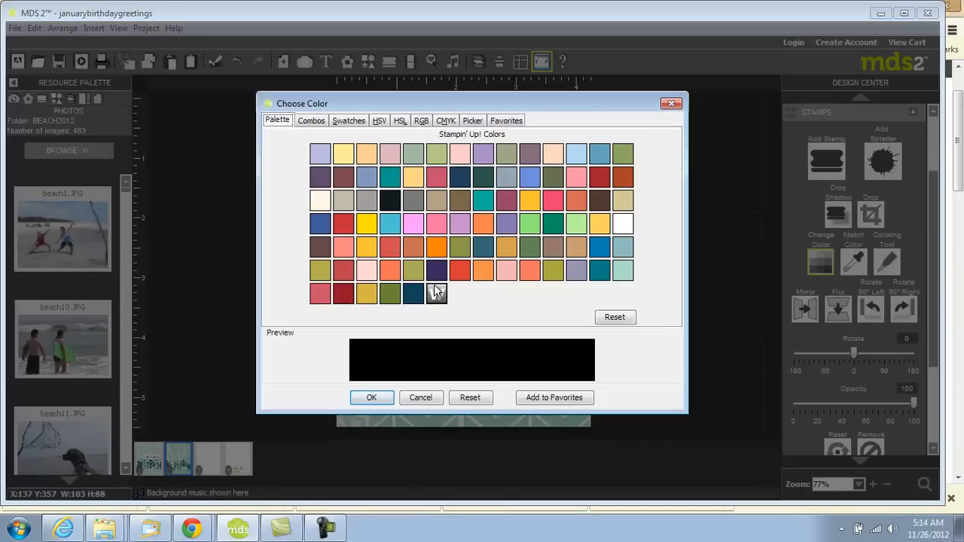
click(411, 297)
click(368, 397)
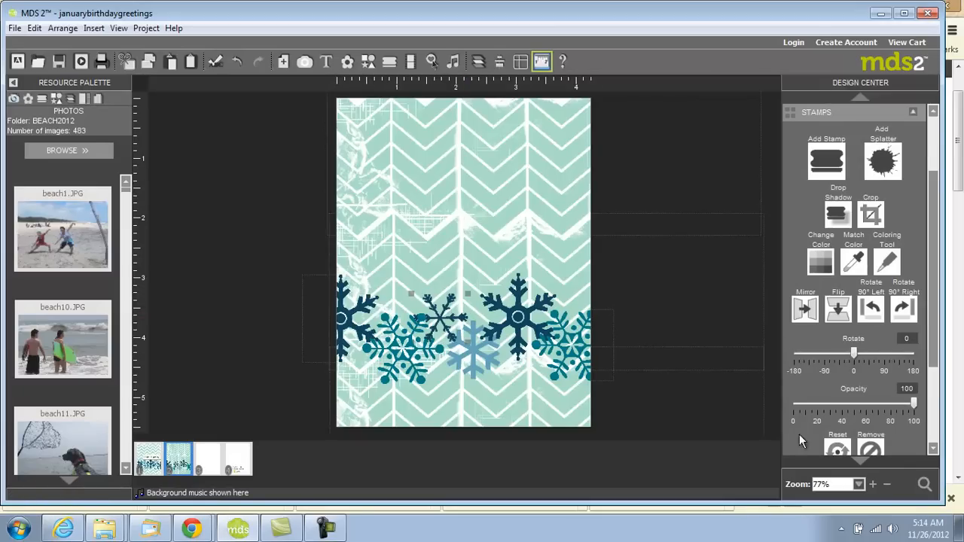
Step: Search all content for "pearl", insert the Basic Pearls and Rhinestones large pearl, and place it at the center of the leftmost snowflake
click(924, 486)
text(pearl)
key(Return)
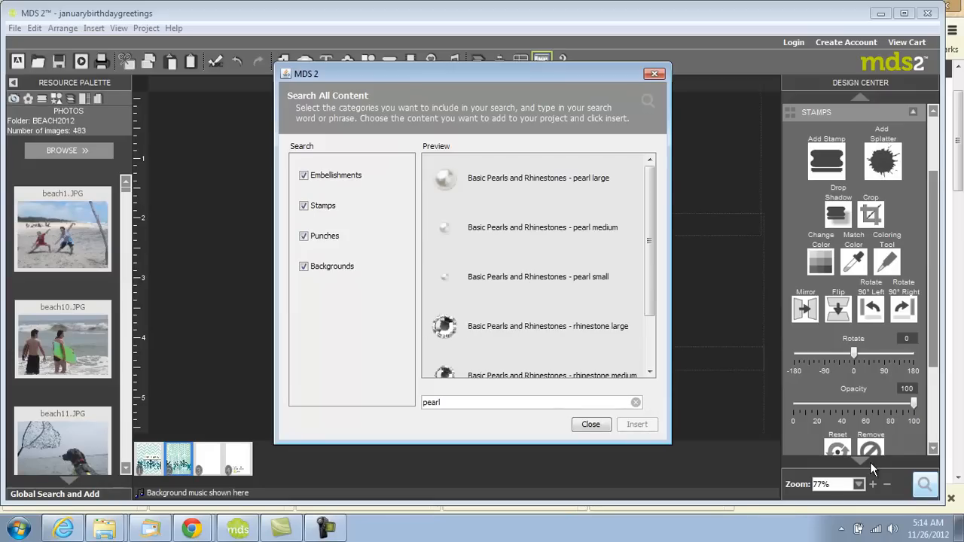
click(450, 179)
click(637, 424)
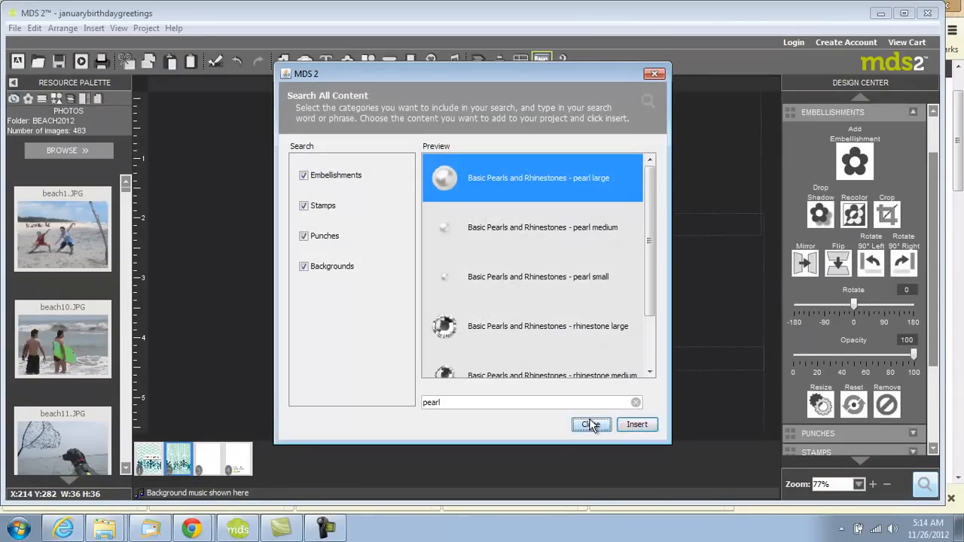
click(586, 424)
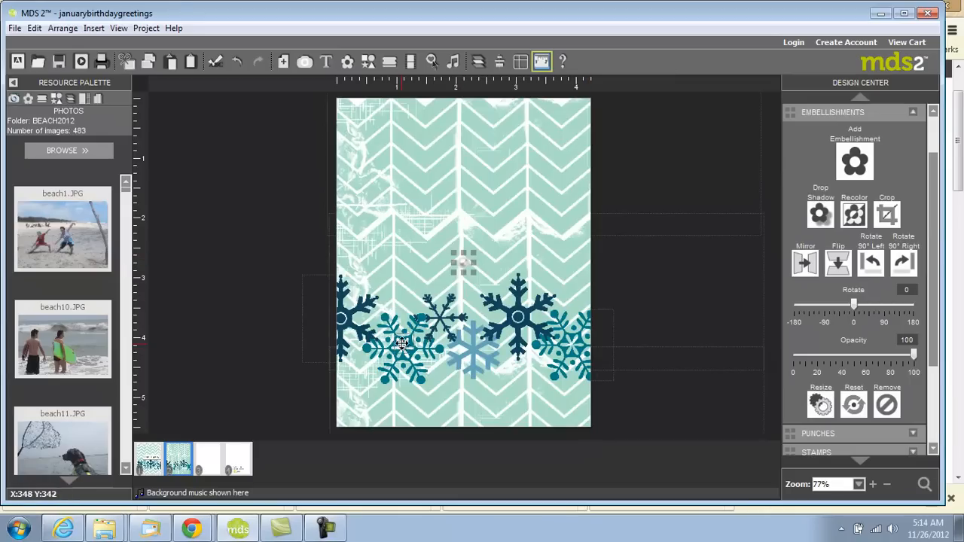
drag(349, 318, 340, 318)
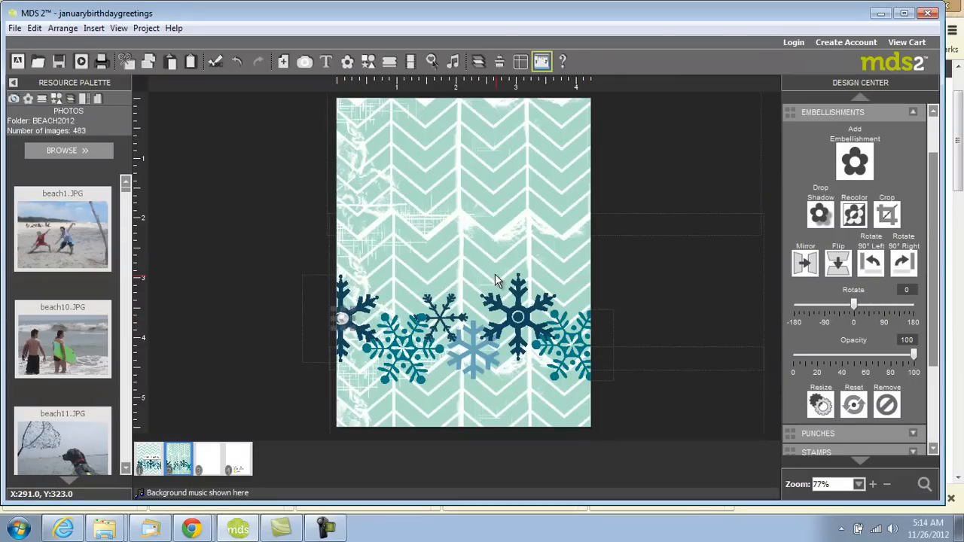
Step: Duplicate the large pearl twice and place the copies at the centers of the right navy snowflake and the small navy snowflake
right_click(339, 310)
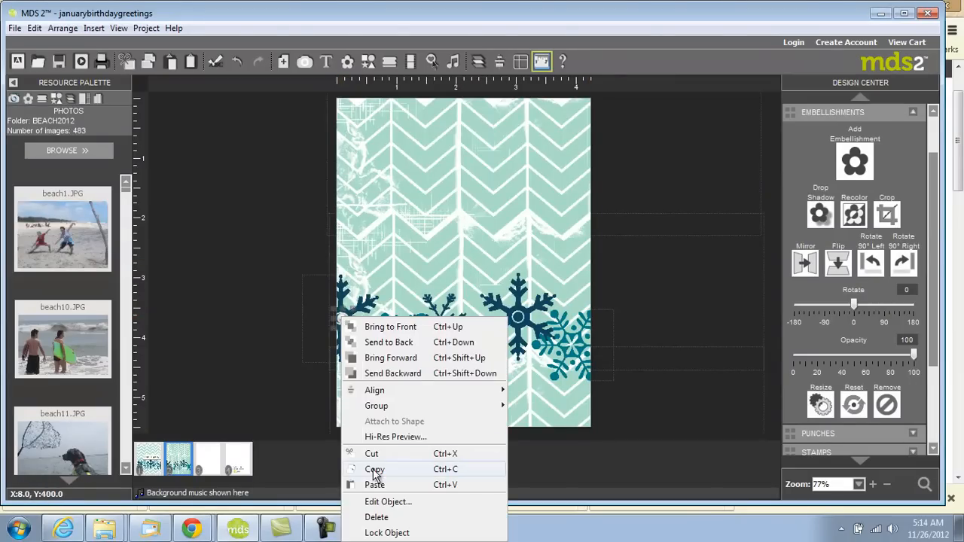
click(377, 469)
right_click(450, 399)
click(486, 485)
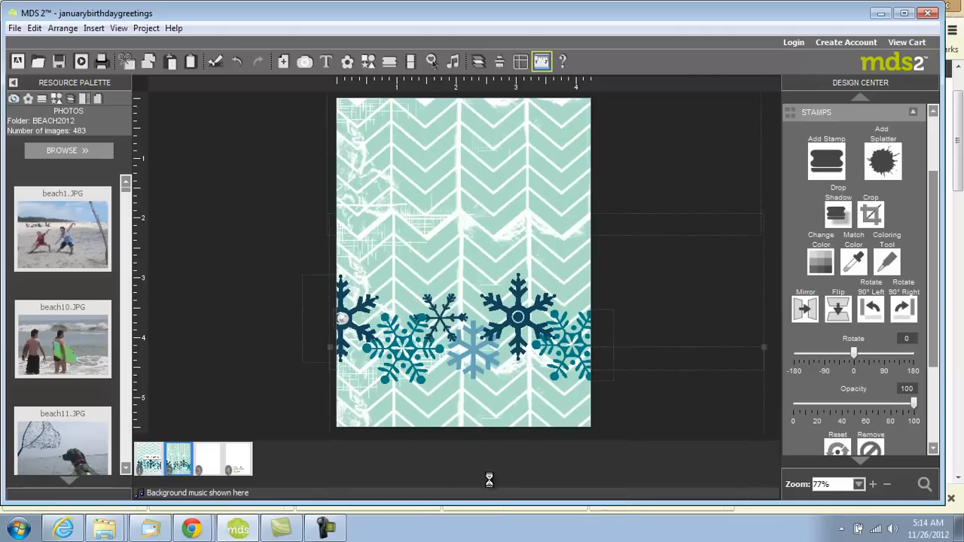
drag(346, 329, 517, 317)
right_click(517, 394)
click(557, 486)
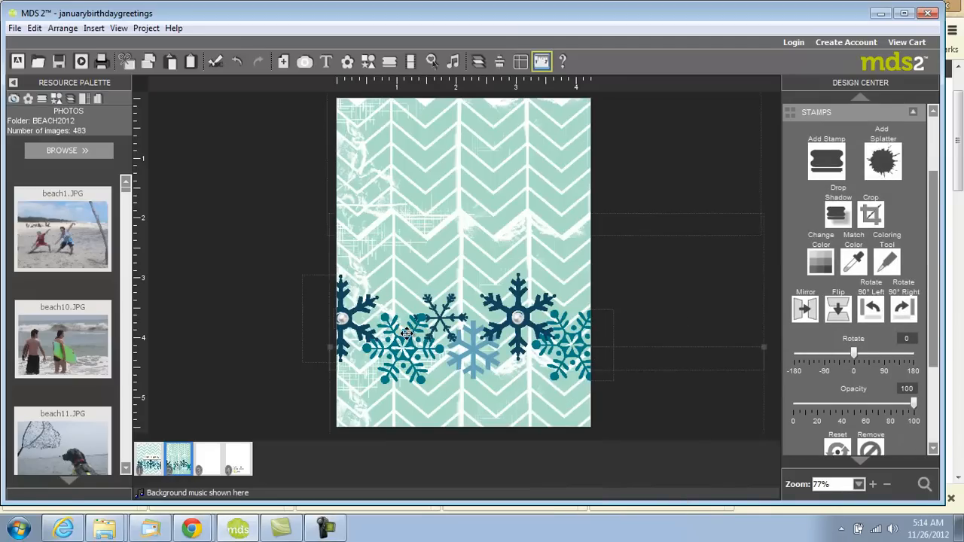
drag(411, 357, 443, 317)
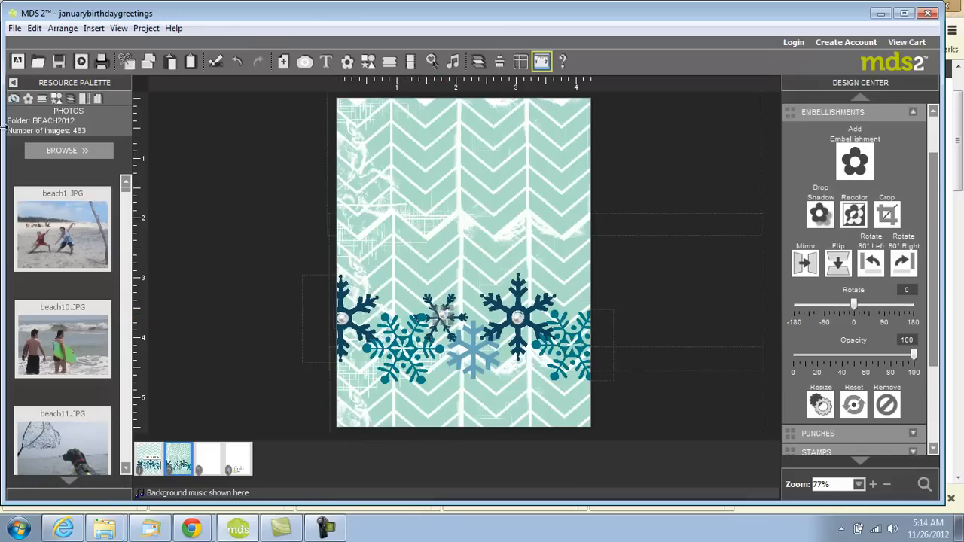
Step: Open the Blossom Builders Rhinestones embellishments and place a large blue rhinestone at the center of each teal snowflake
click(27, 100)
click(34, 141)
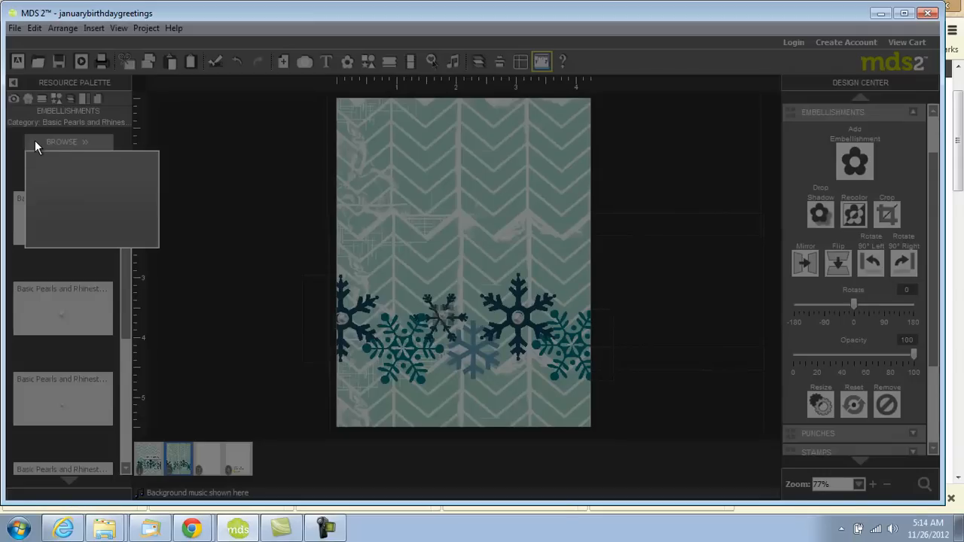
click(81, 227)
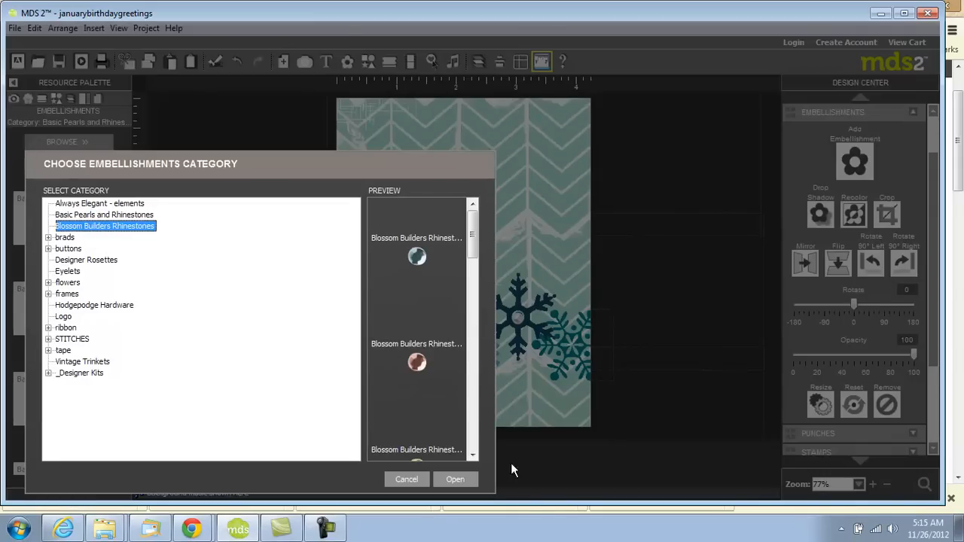
click(452, 480)
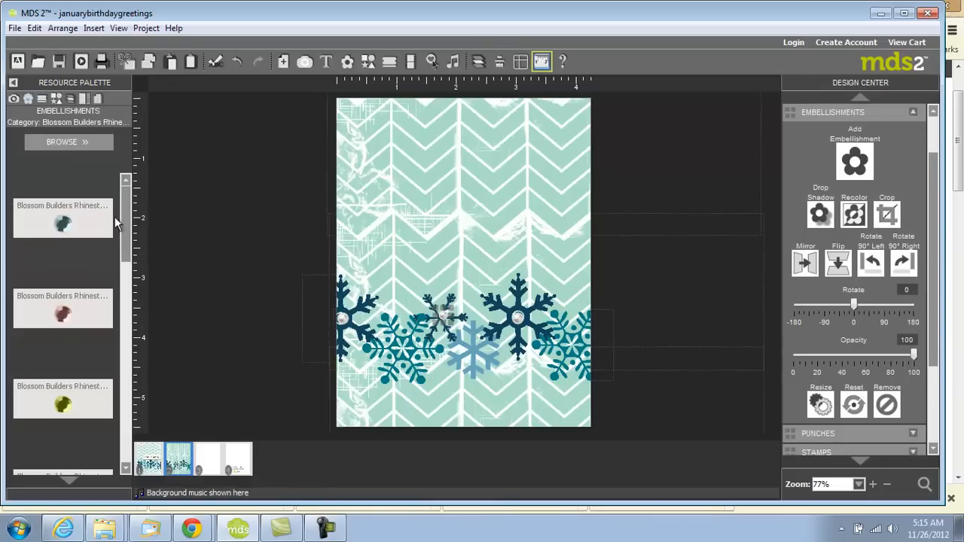
drag(123, 247, 117, 327)
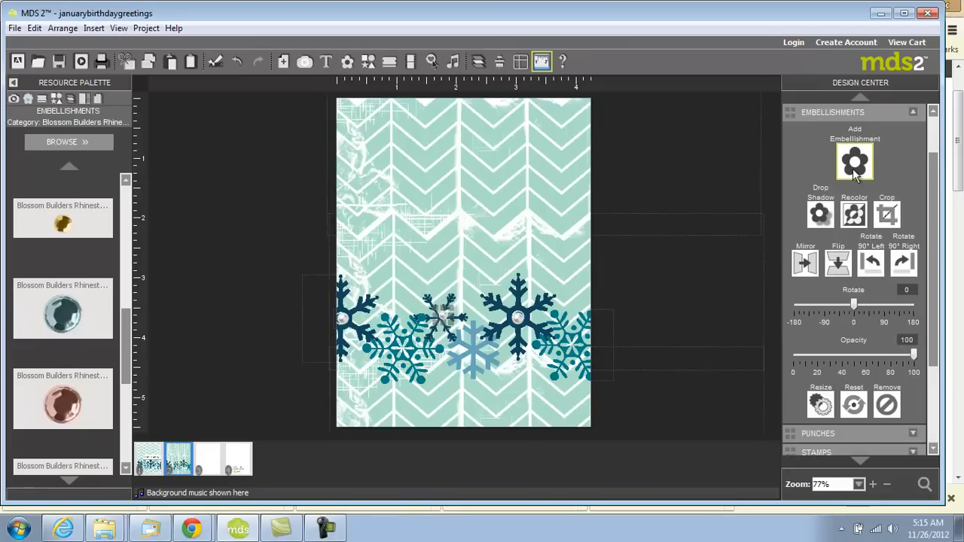
drag(56, 330, 405, 348)
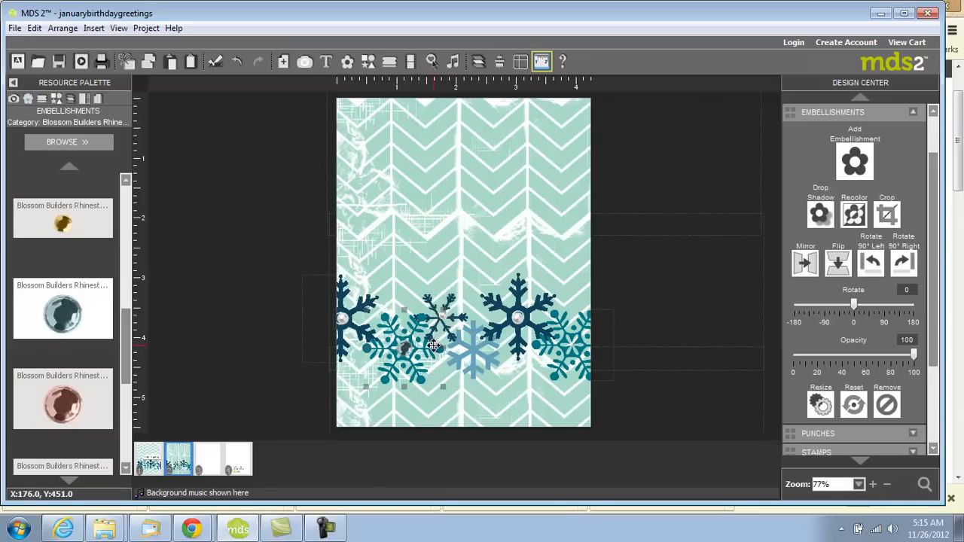
drag(68, 312, 569, 343)
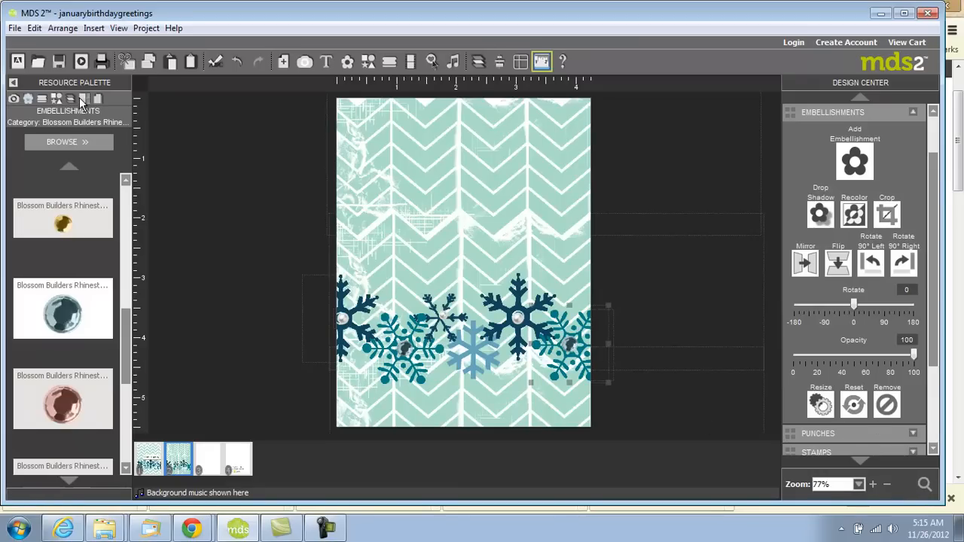
Step: Add the horizontal banner from the Sweet Little One punches above the snowflakes and enlarge it to about 578 × 99, past the page's right edge
click(70, 99)
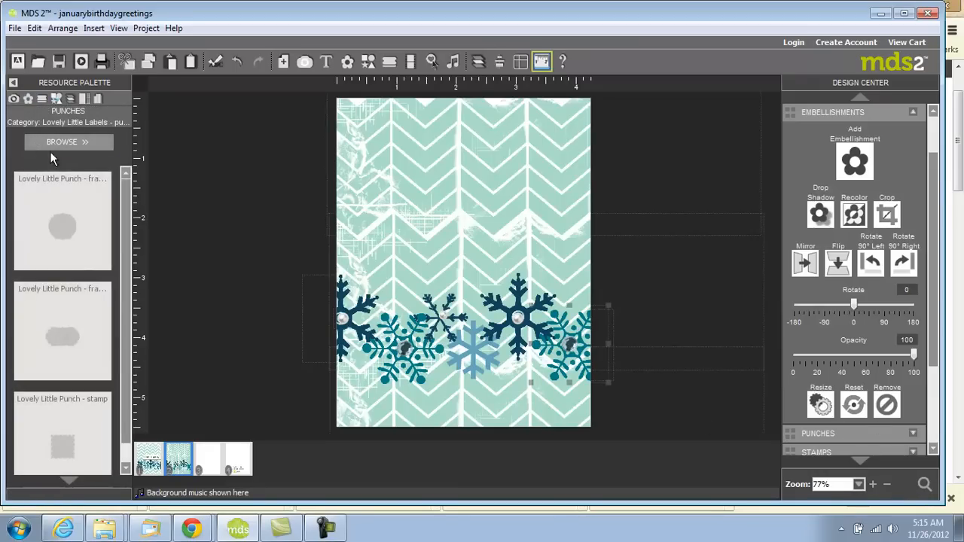
click(50, 144)
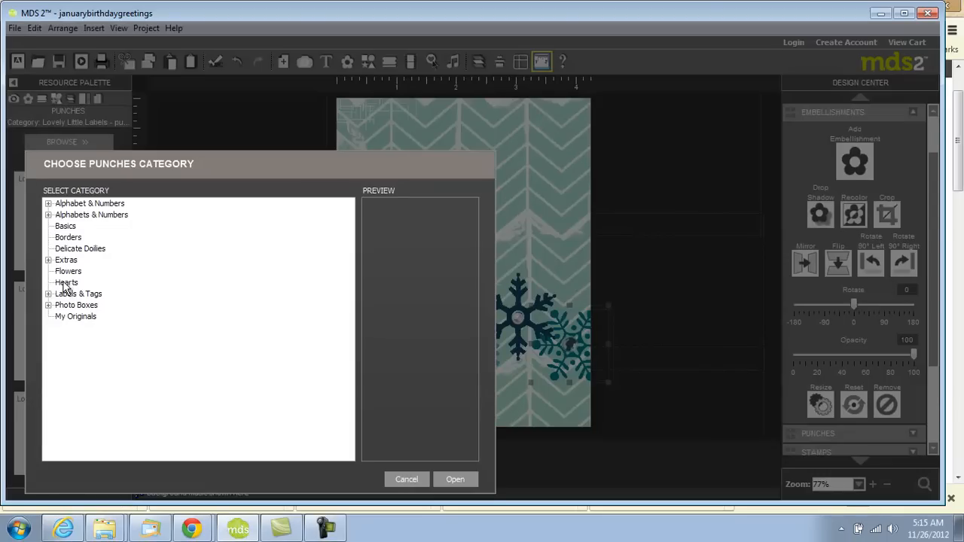
click(47, 260)
click(99, 409)
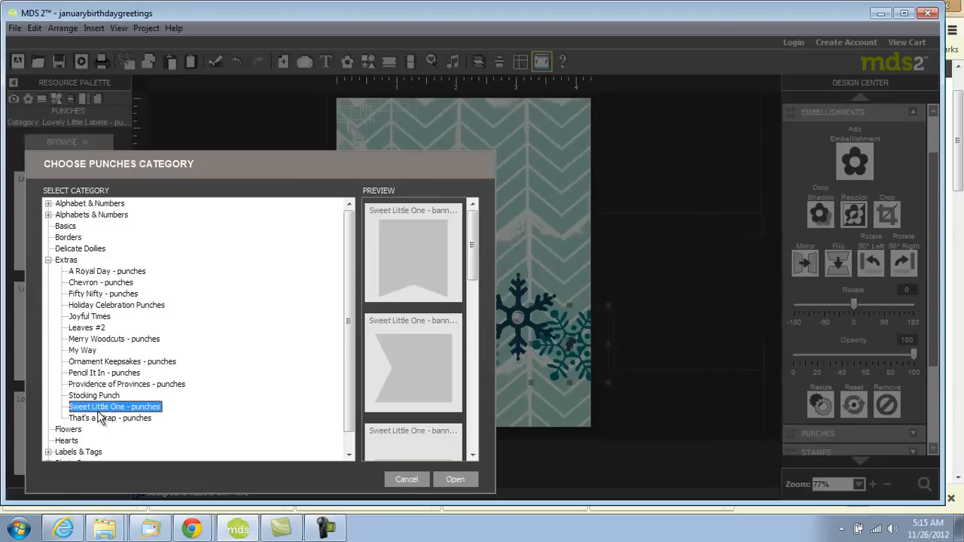
click(468, 480)
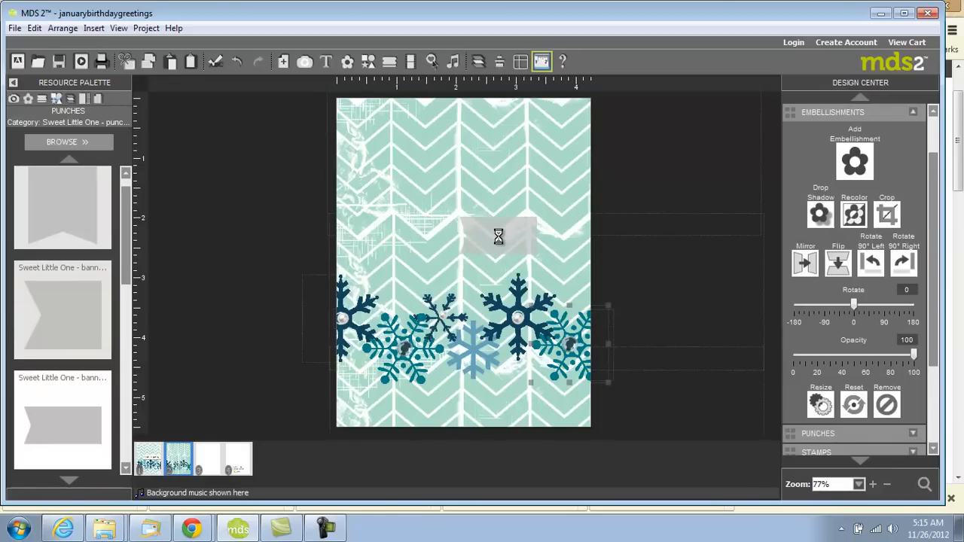
drag(497, 159, 536, 261)
Step: Fill the banner punch with the cream color from the Stampin' Up! palette
click(800, 356)
click(801, 358)
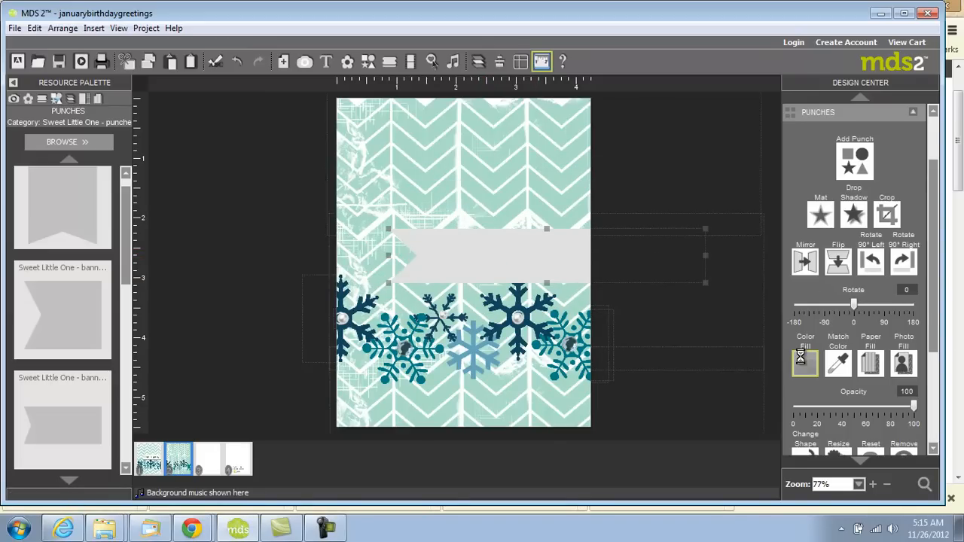
click(325, 201)
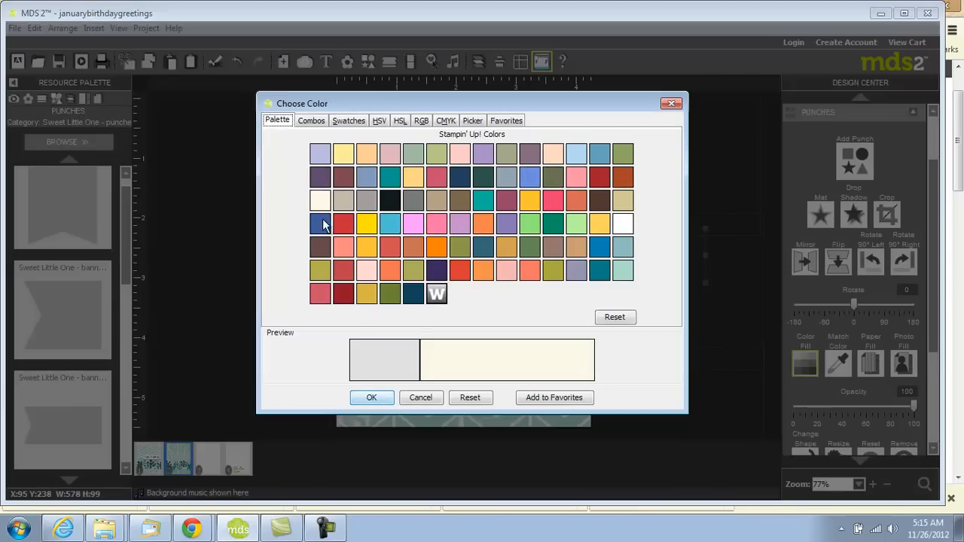
click(376, 404)
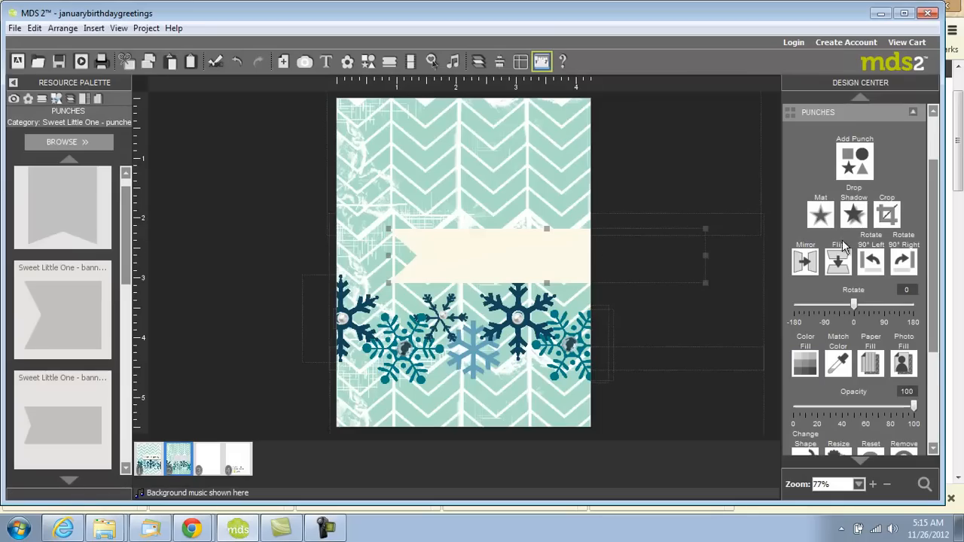
Step: Add a drop shadow with 35% opacity and blur 5 to the cream banner
click(853, 214)
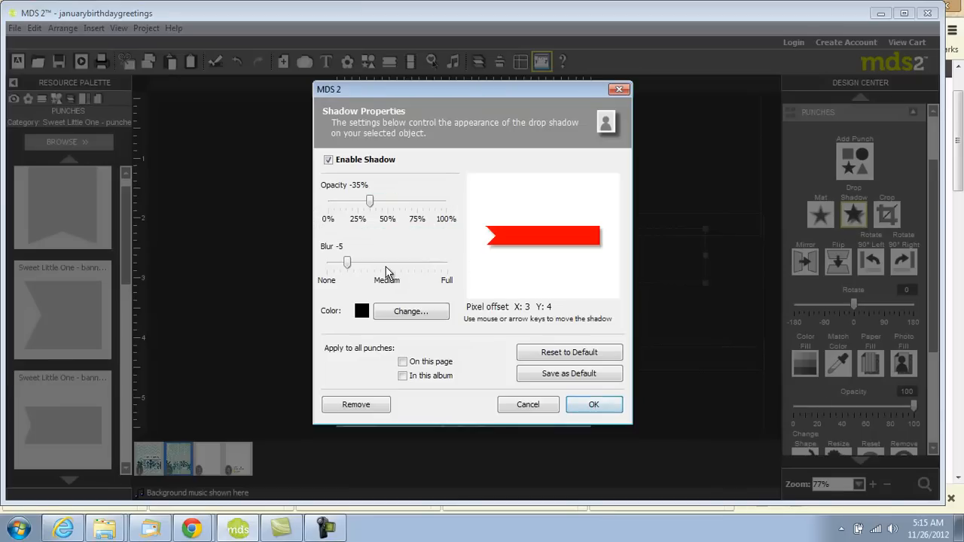
click(598, 404)
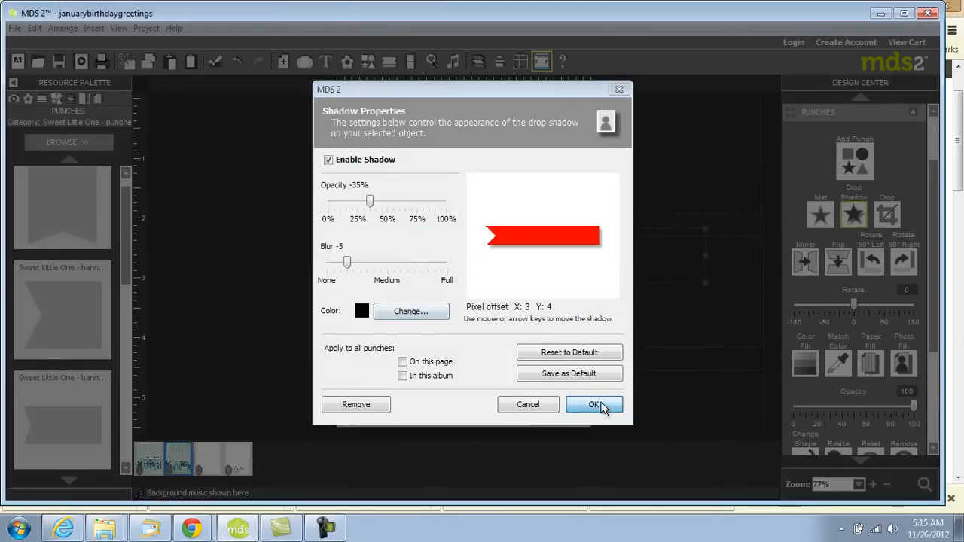
Step: Search all content for "birthday" and insert the Chat Room Birthday - happy day to you stamp
click(918, 482)
text(birthday)
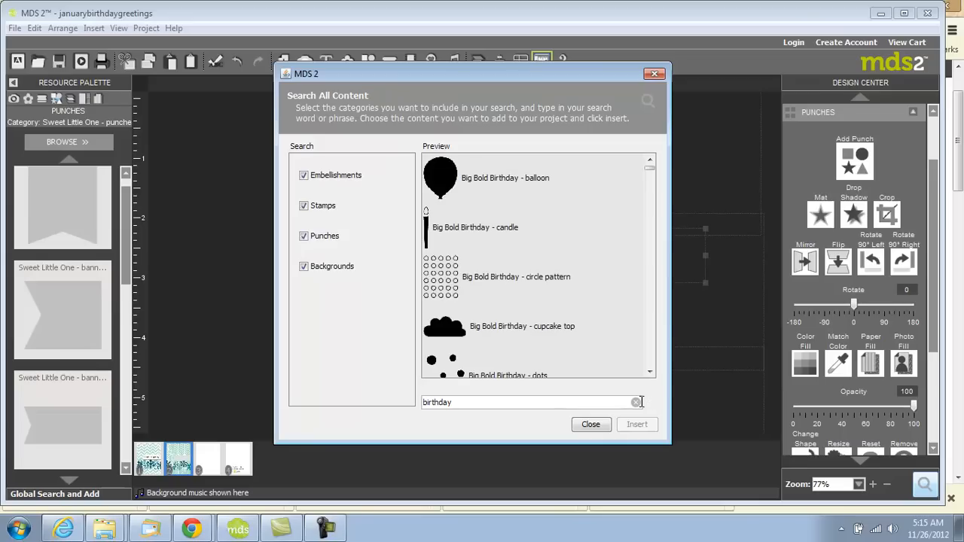
scroll(652, 321, down, 10)
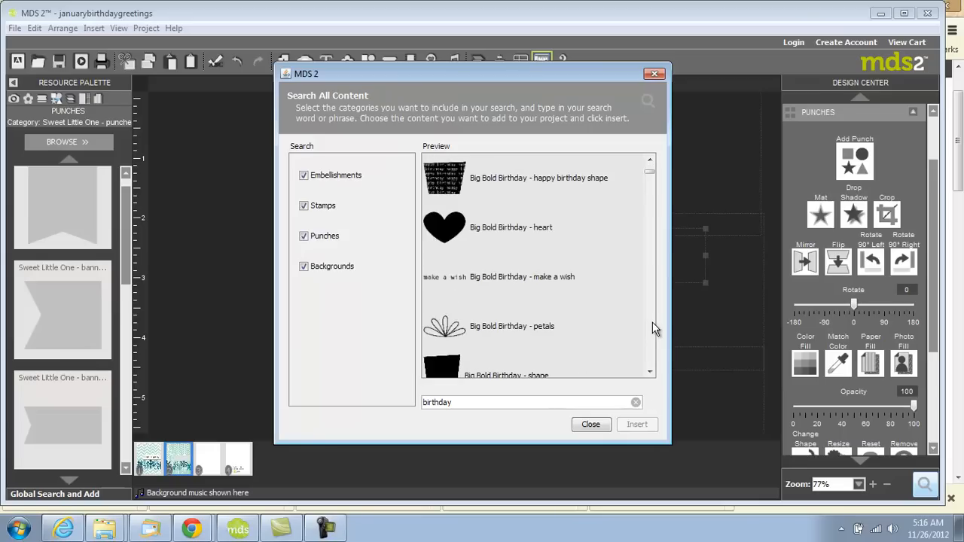
scroll(652, 321, down, 4)
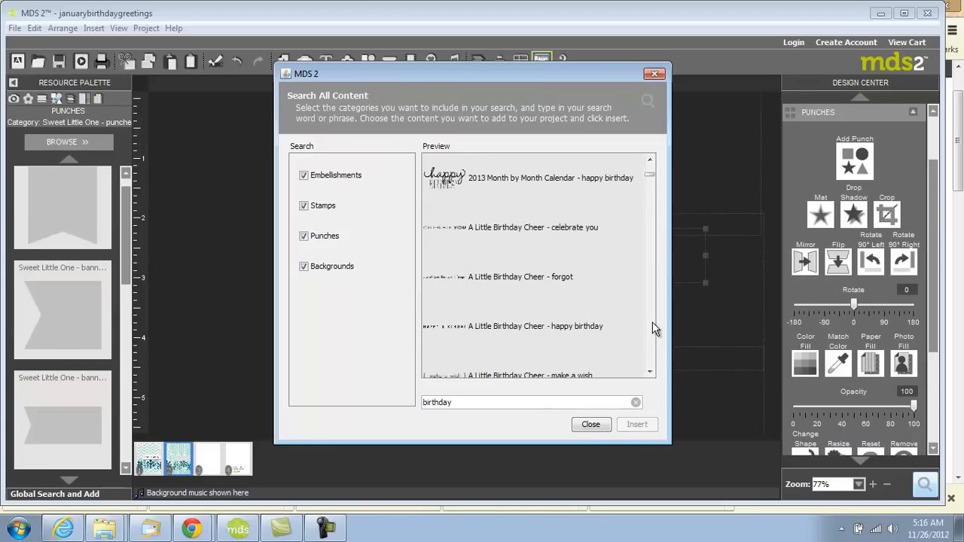
scroll(652, 322, down, 4)
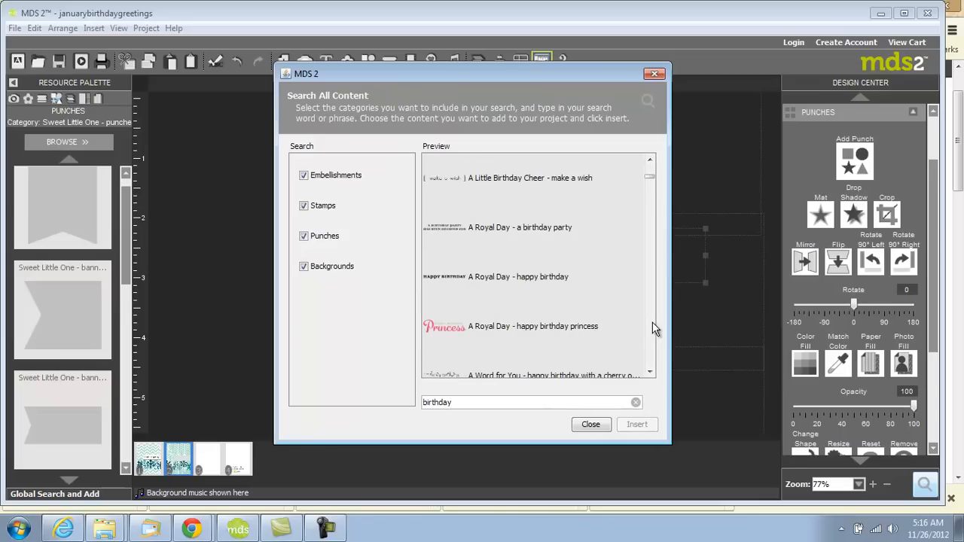
scroll(652, 321, down, 5)
scroll(652, 322, down, 18)
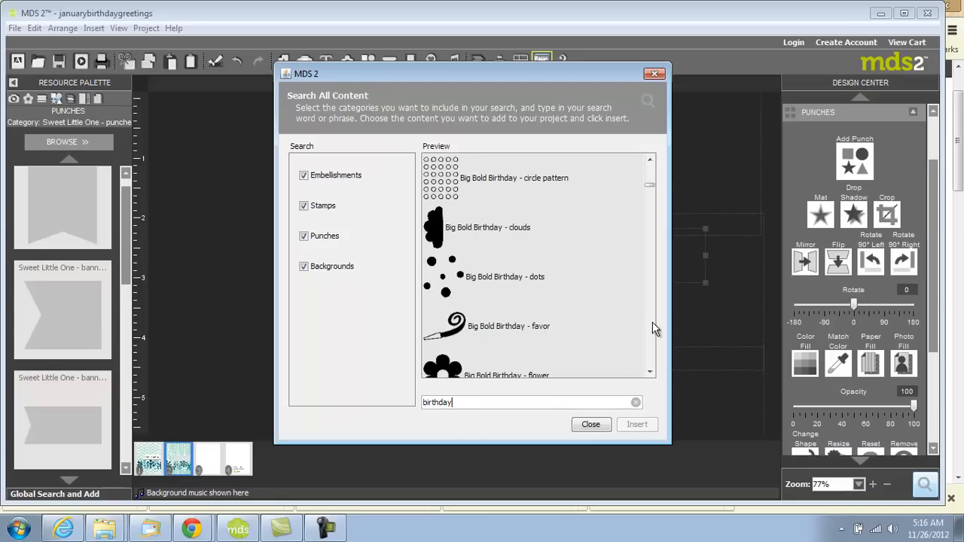
scroll(652, 321, down, 20)
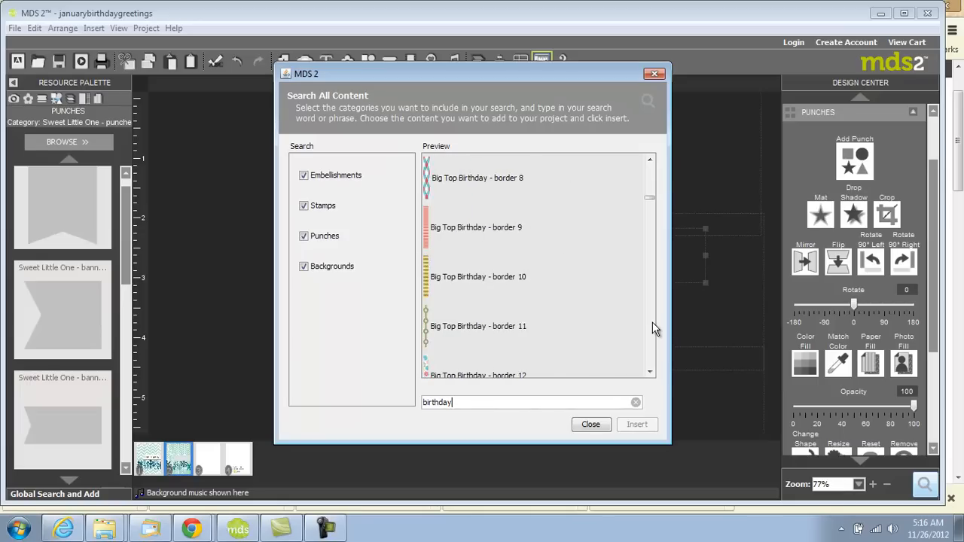
scroll(652, 322, down, 15)
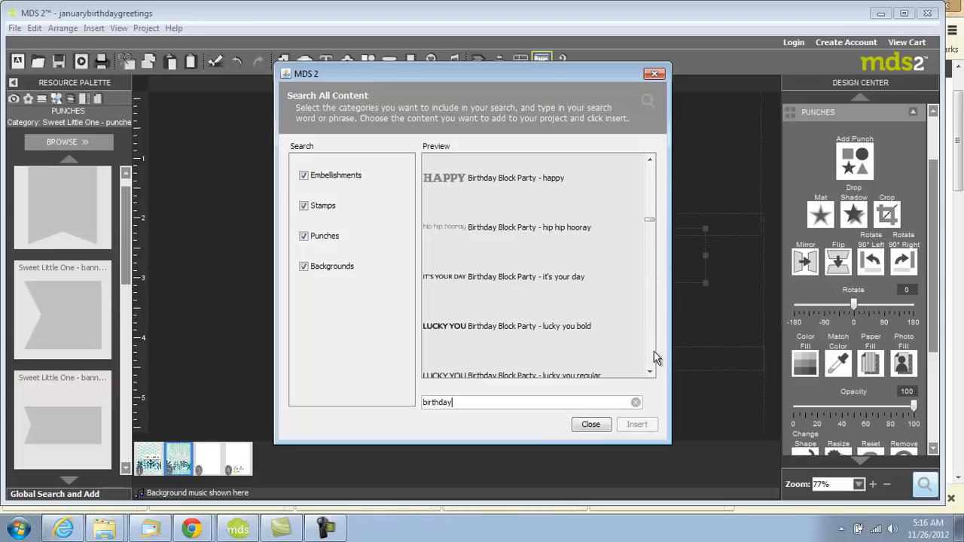
scroll(654, 359, down, 4)
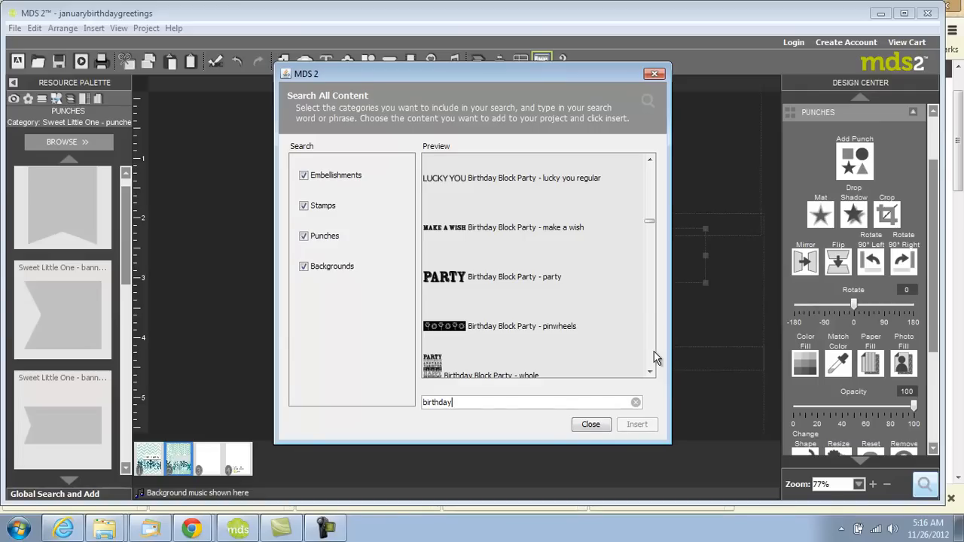
scroll(653, 358, down, 5)
scroll(654, 358, down, 18)
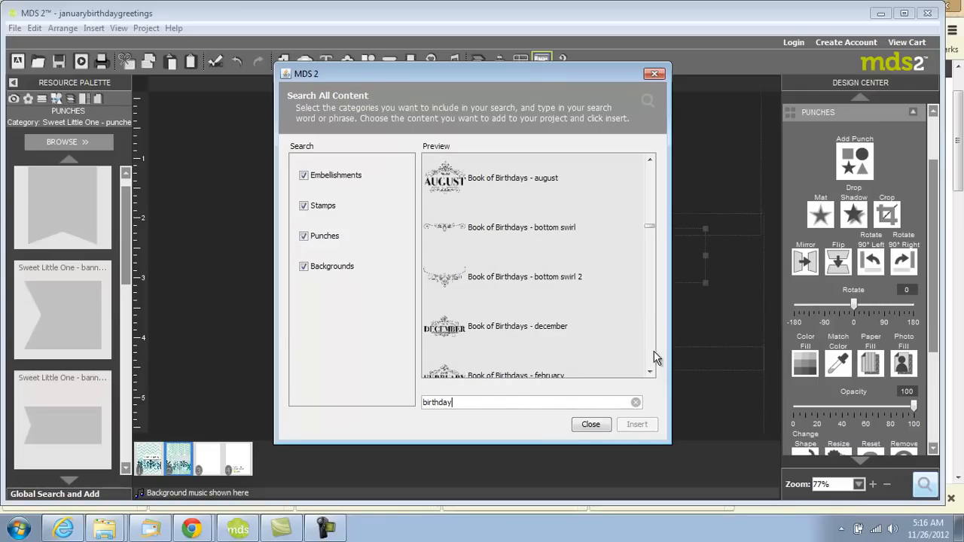
scroll(654, 358, down, 18)
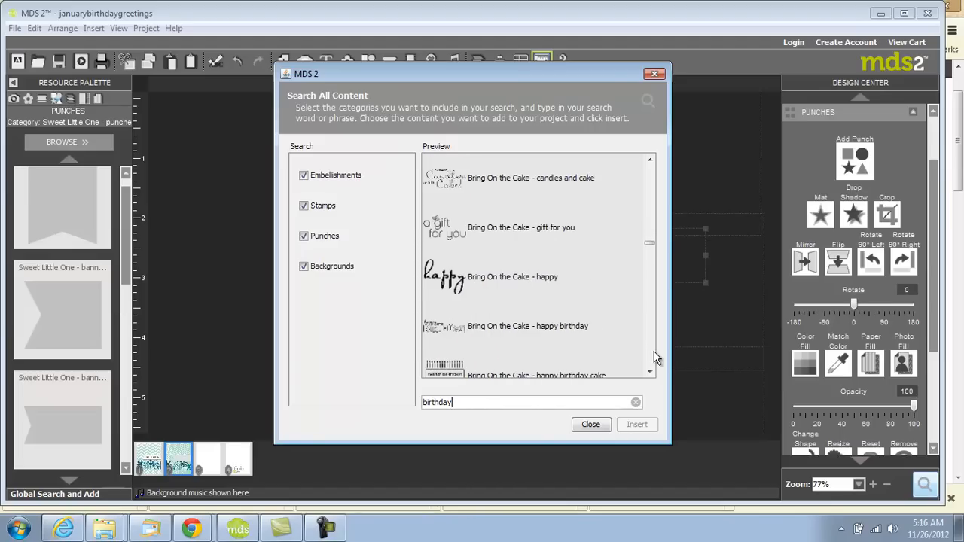
scroll(653, 358, down, 18)
scroll(654, 358, down, 4)
scroll(654, 358, down, 4)
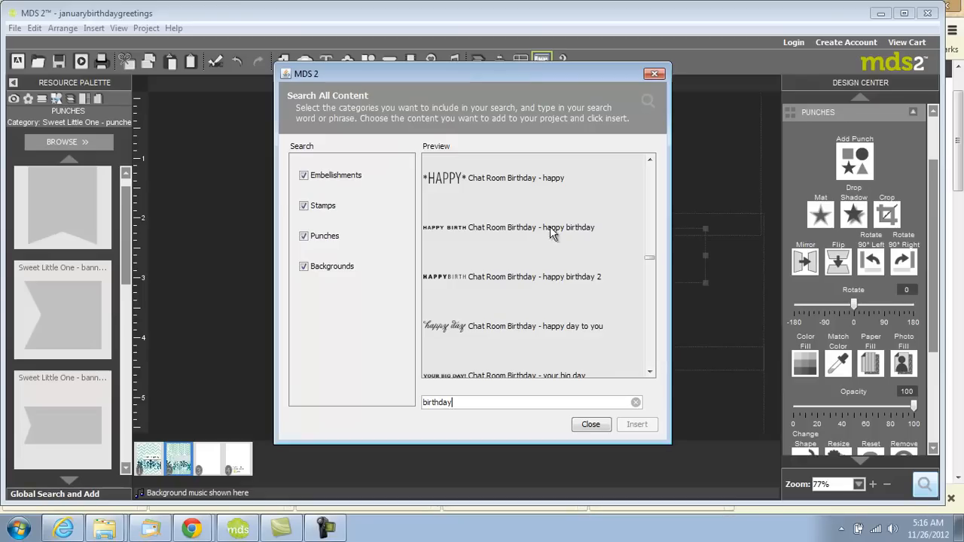
click(562, 323)
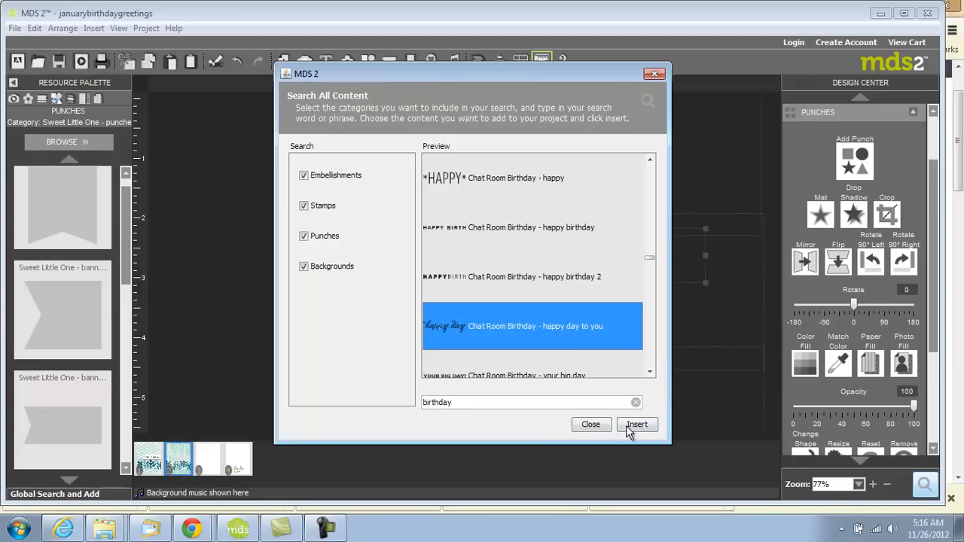
click(637, 424)
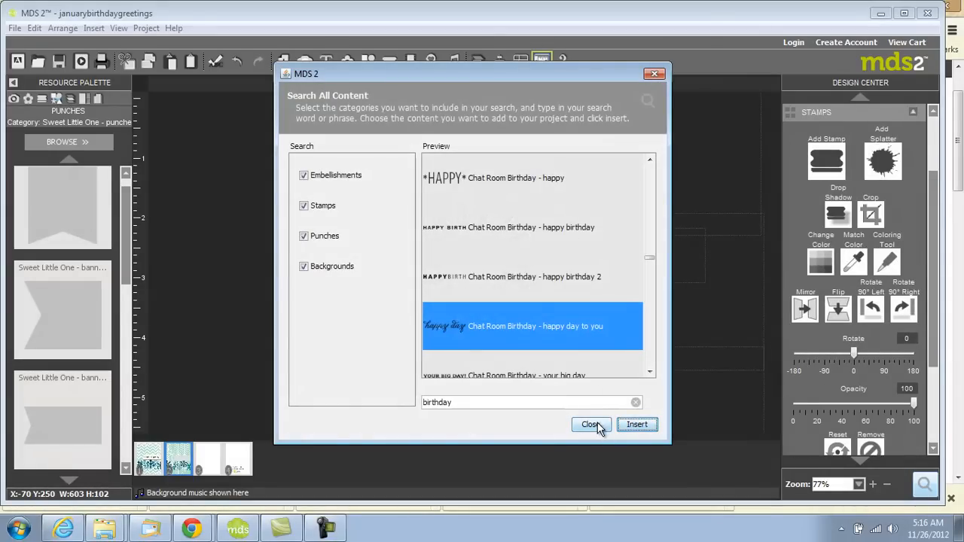
click(589, 425)
Step: Fit the greeting stamp on the banner at about 260 × 44 and recolor it dark navy Midnight Muse from the Stampin' Up! palette
drag(631, 236, 552, 250)
click(820, 260)
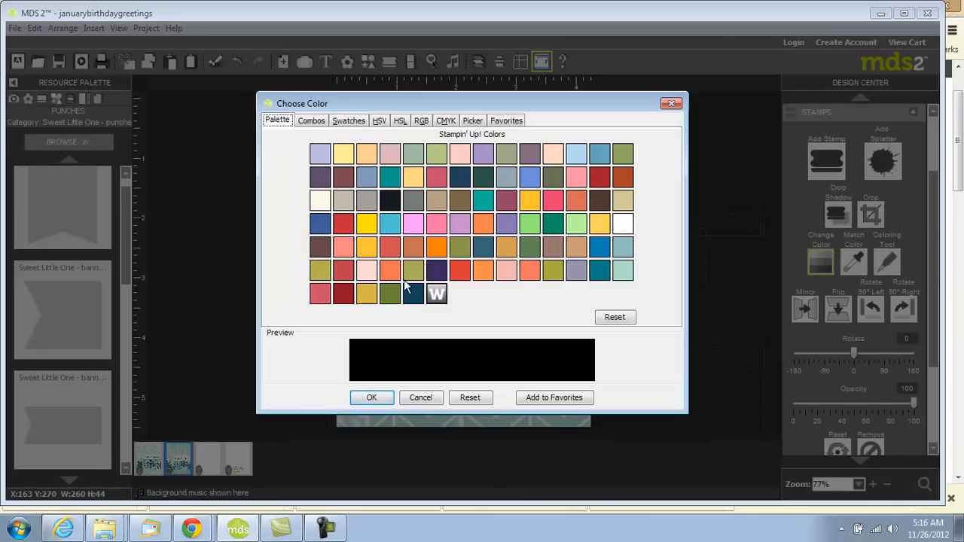
click(422, 295)
click(371, 397)
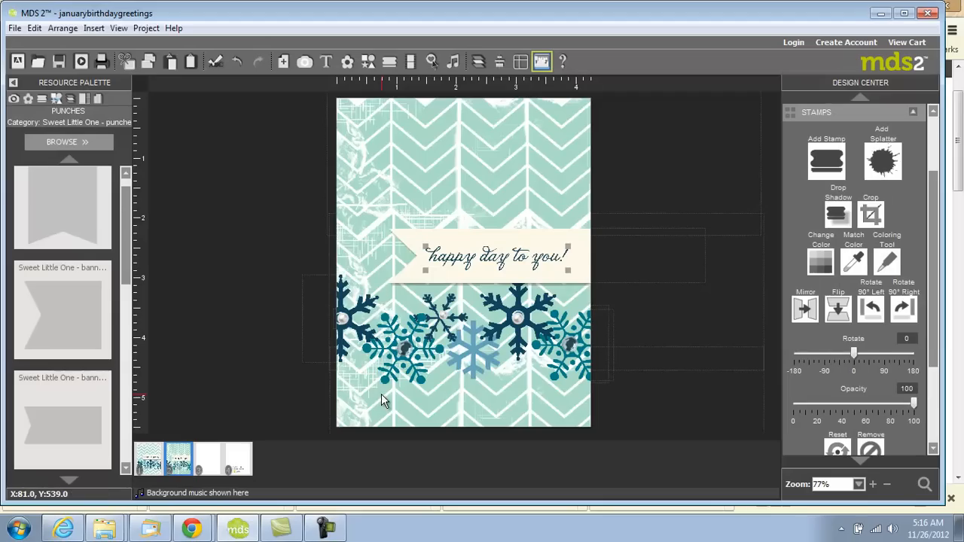
Step: Search all content for "stitch" and insert the Mis-Stitched - white 6a embellishment
click(925, 484)
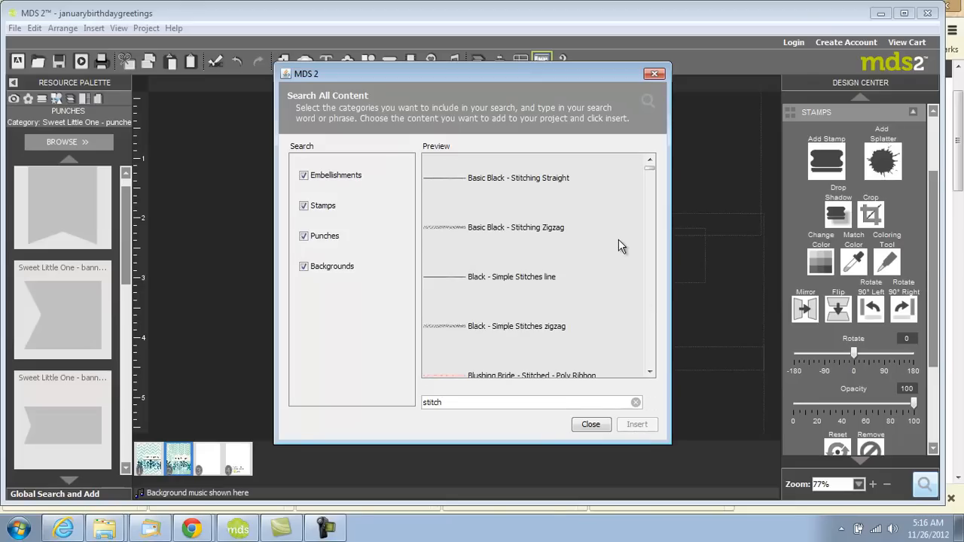
scroll(646, 307, down, 15)
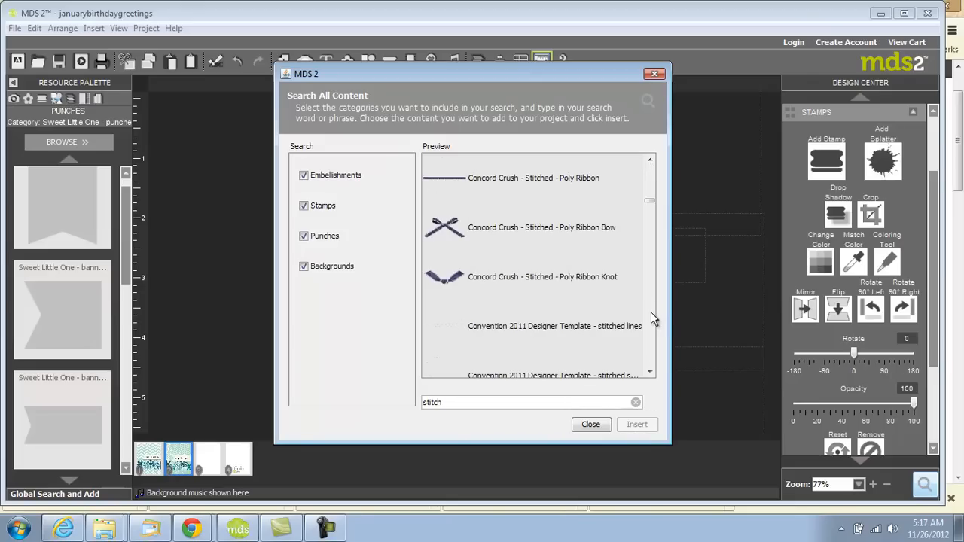
drag(646, 199, 648, 274)
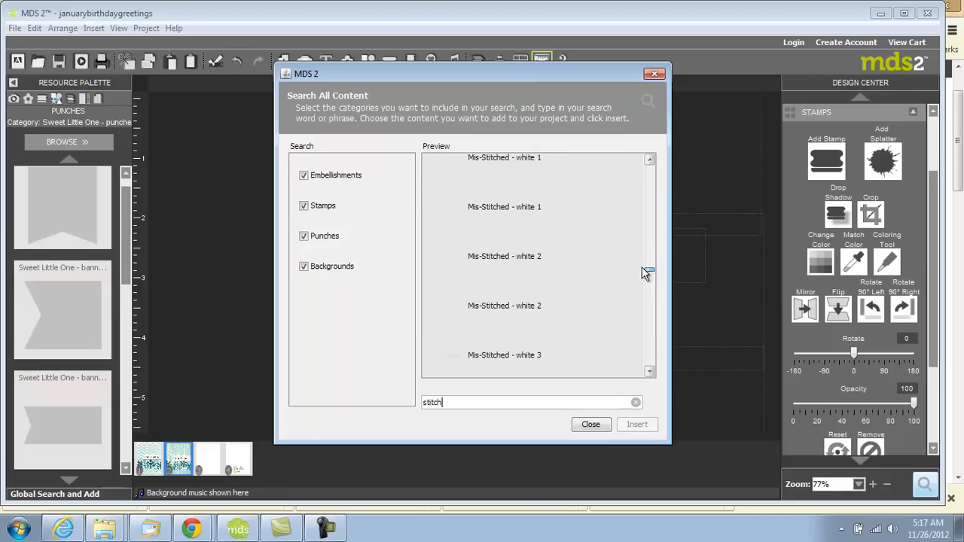
click(504, 208)
click(494, 269)
click(493, 306)
click(492, 357)
click(493, 165)
click(648, 371)
click(521, 326)
click(504, 288)
click(511, 372)
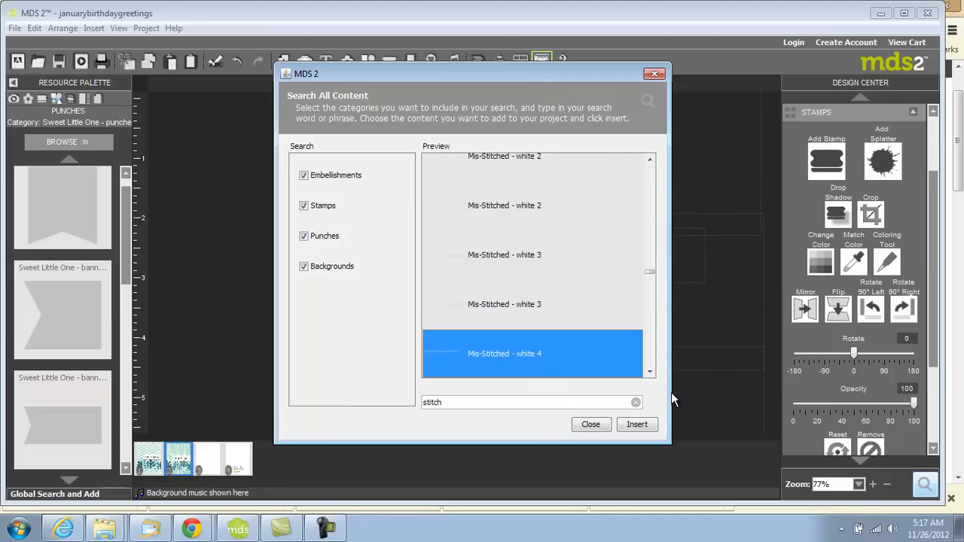
click(649, 372)
click(649, 372)
click(502, 326)
click(497, 290)
click(505, 373)
click(649, 371)
click(649, 372)
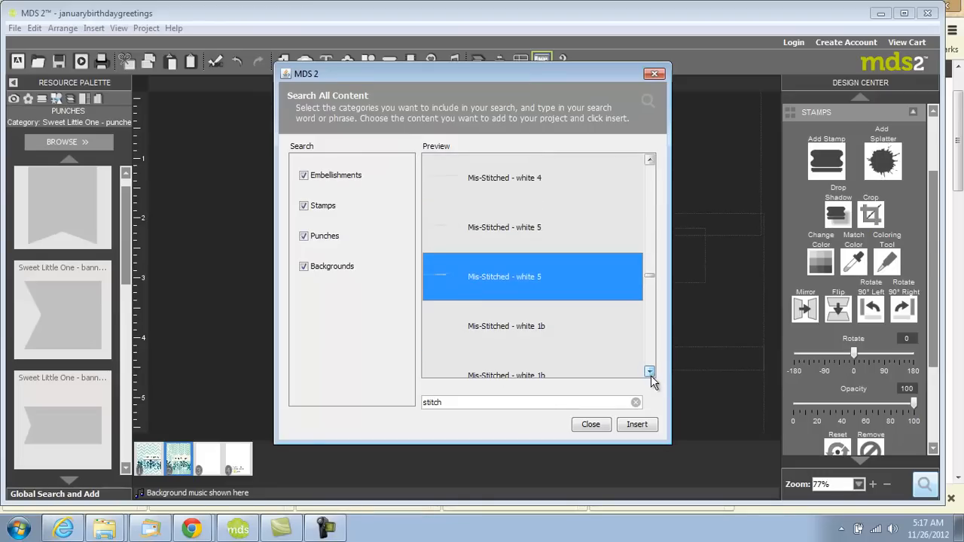
click(649, 372)
click(501, 372)
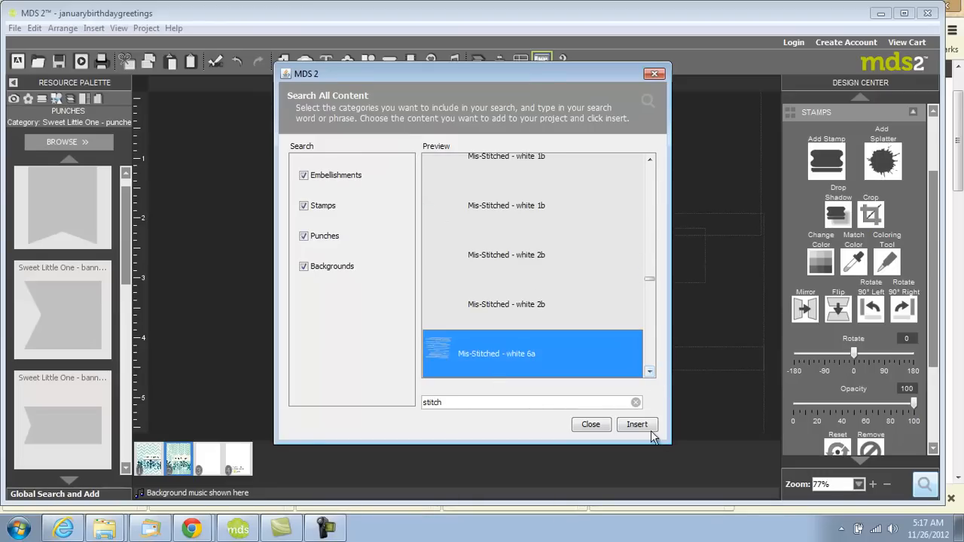
click(637, 424)
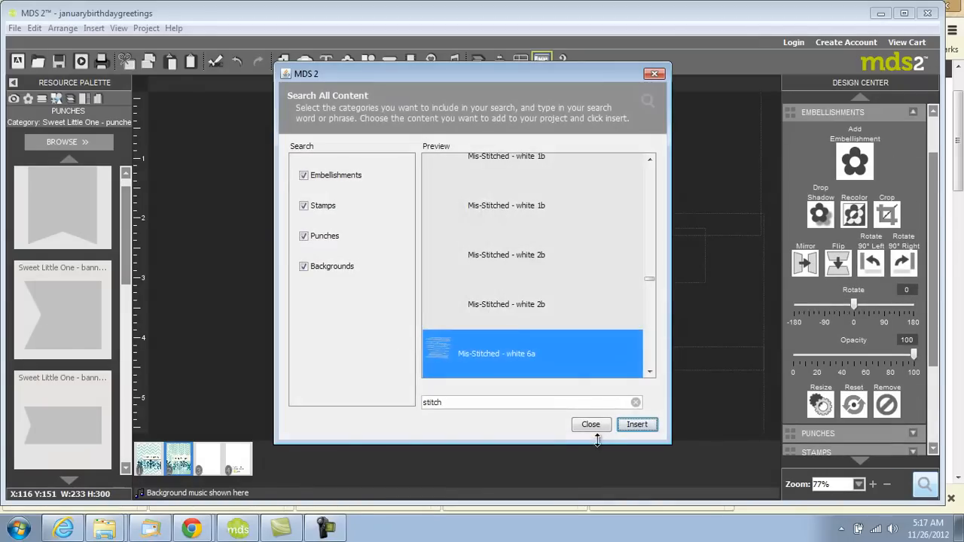
click(592, 423)
Step: Shrink the stitching embellishment to a narrow vertical strip and place it across the banner at the page's right edge
drag(443, 249, 533, 253)
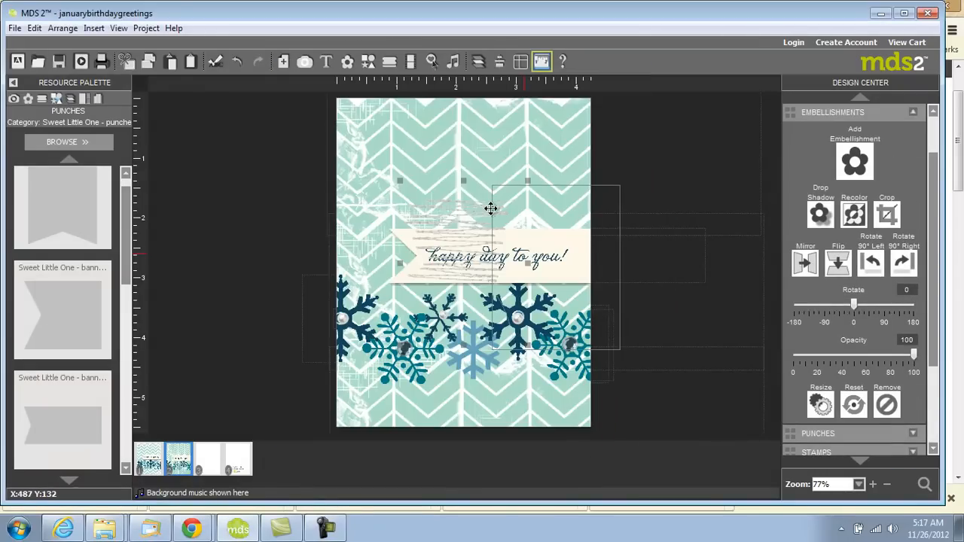
drag(491, 186, 581, 248)
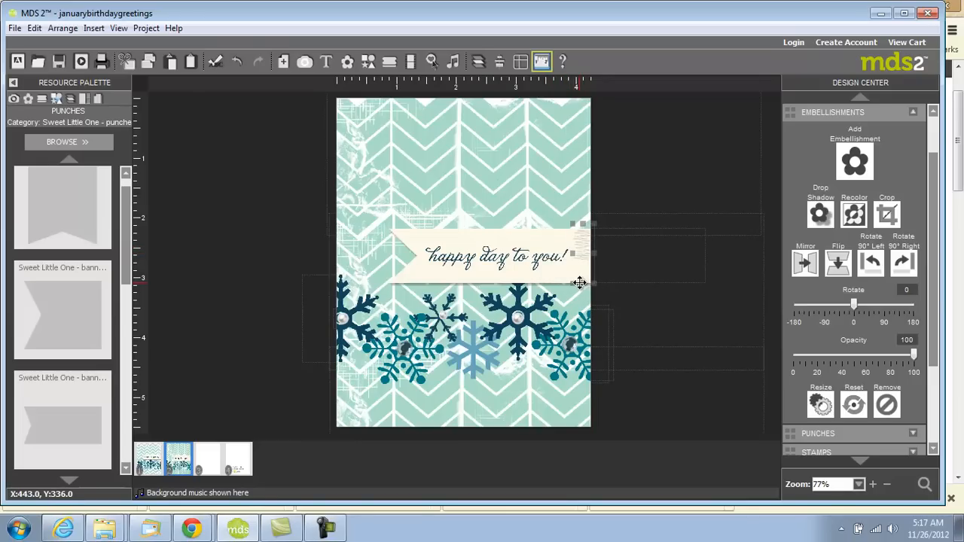
drag(583, 282, 584, 325)
drag(583, 264, 579, 259)
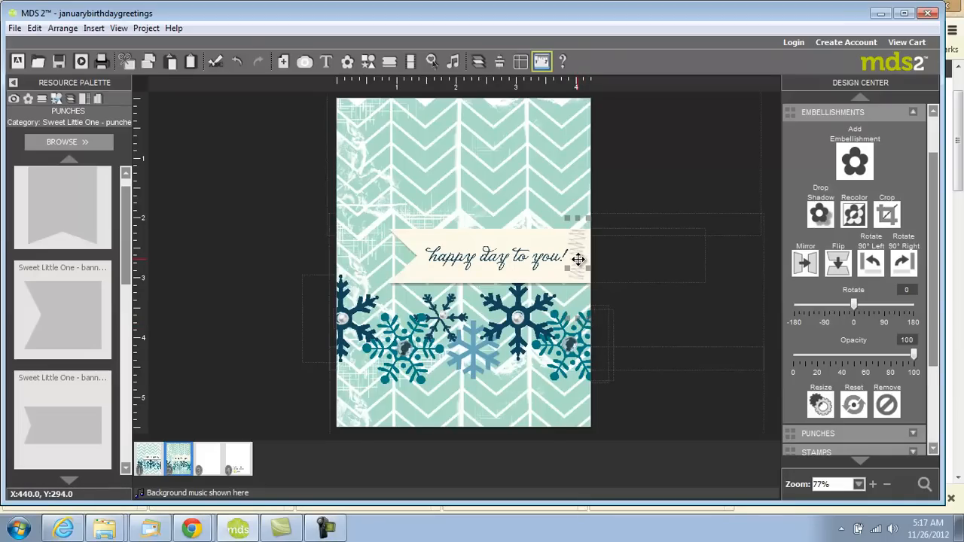
Step: Give the stitching embellishment a drop shadow with blur 10 and opacity about 49%
click(819, 214)
drag(348, 262, 375, 268)
drag(369, 202, 389, 212)
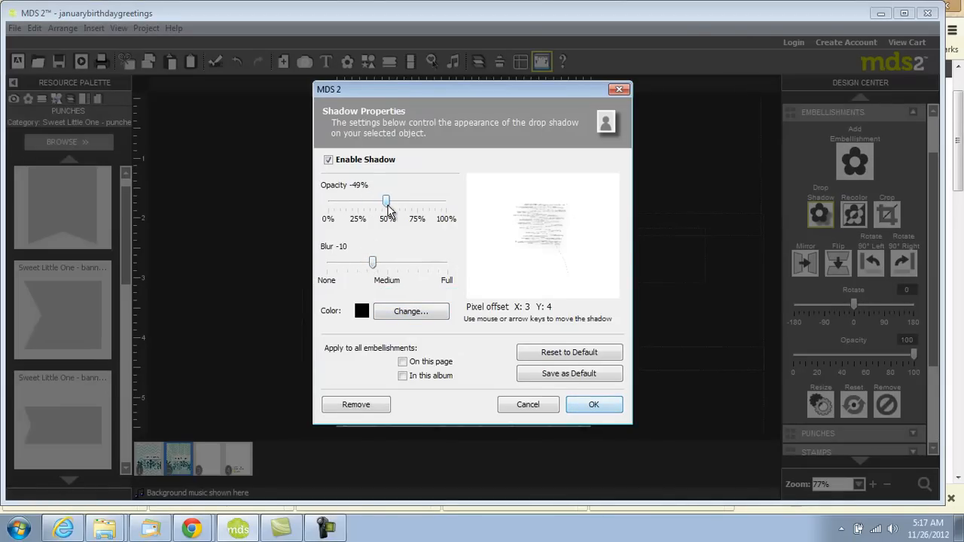
click(612, 404)
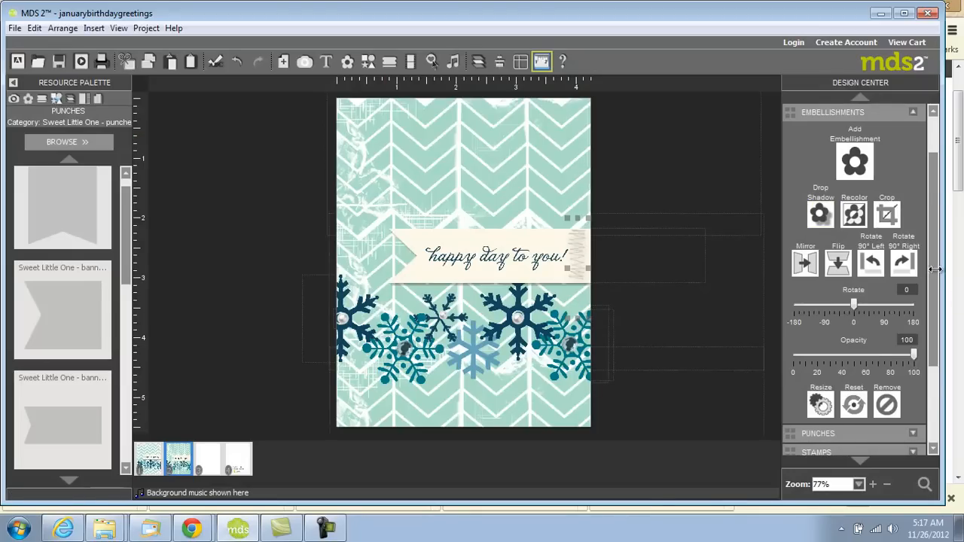
Step: Open the project's supply list, review the embellishments, stamps and punches used, select its text, and close the list
scroll(926, 426, down, 3)
click(914, 409)
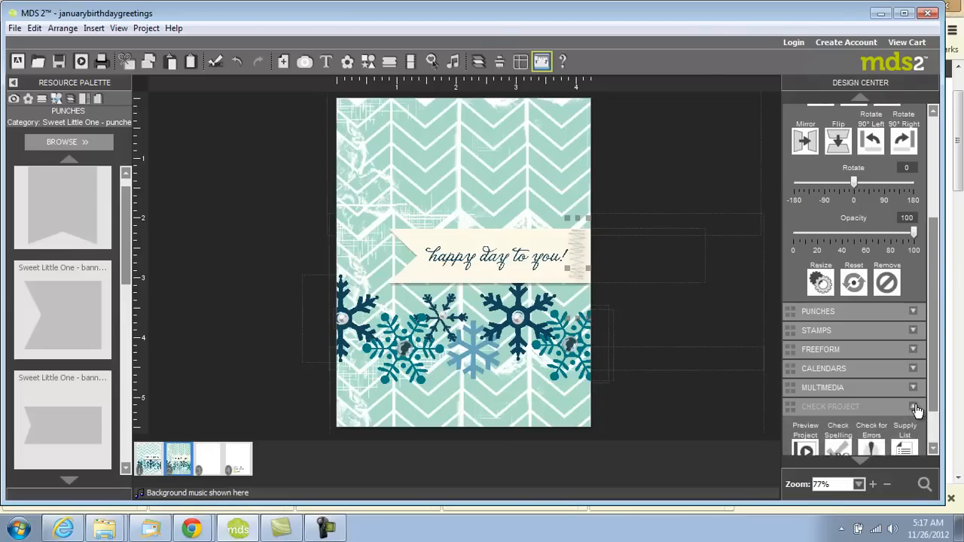
click(904, 313)
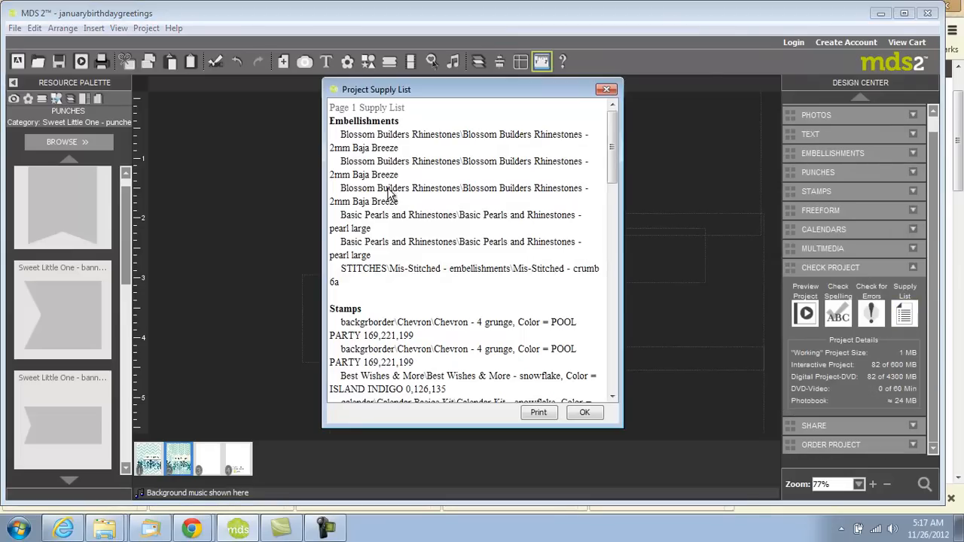
drag(608, 155, 615, 364)
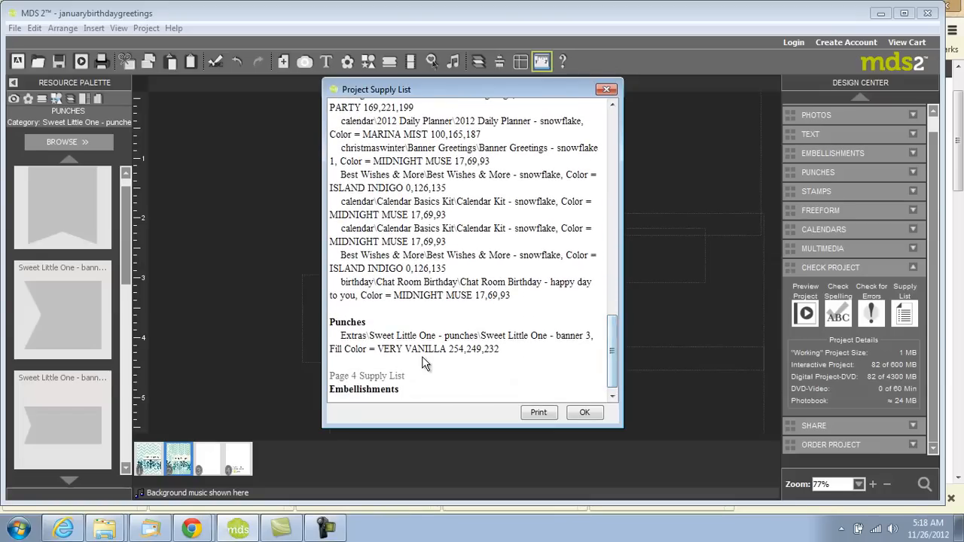
drag(427, 388, 298, 4)
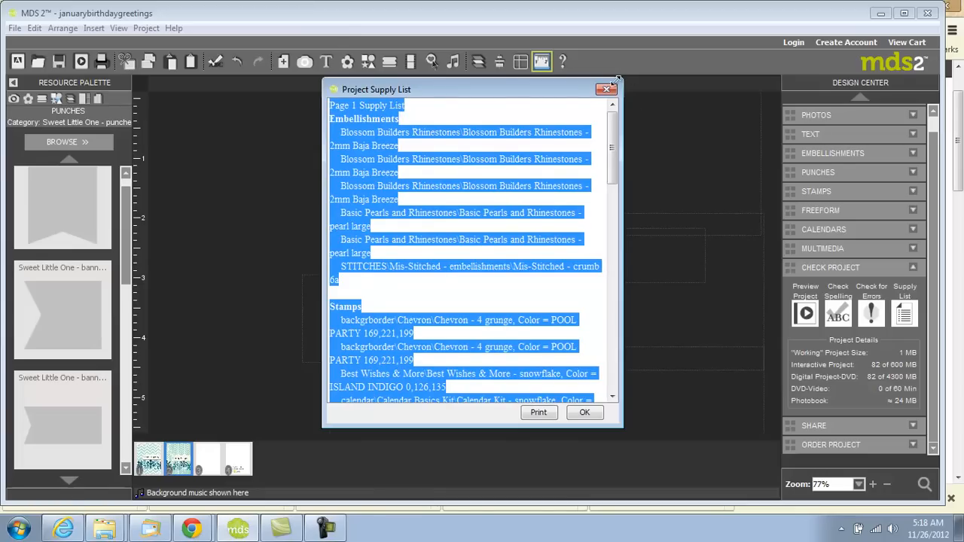
click(606, 91)
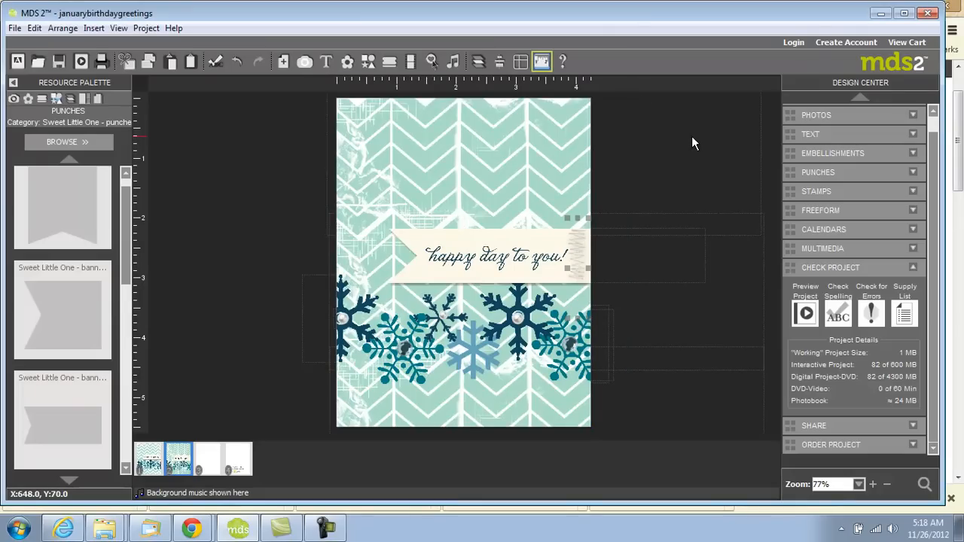